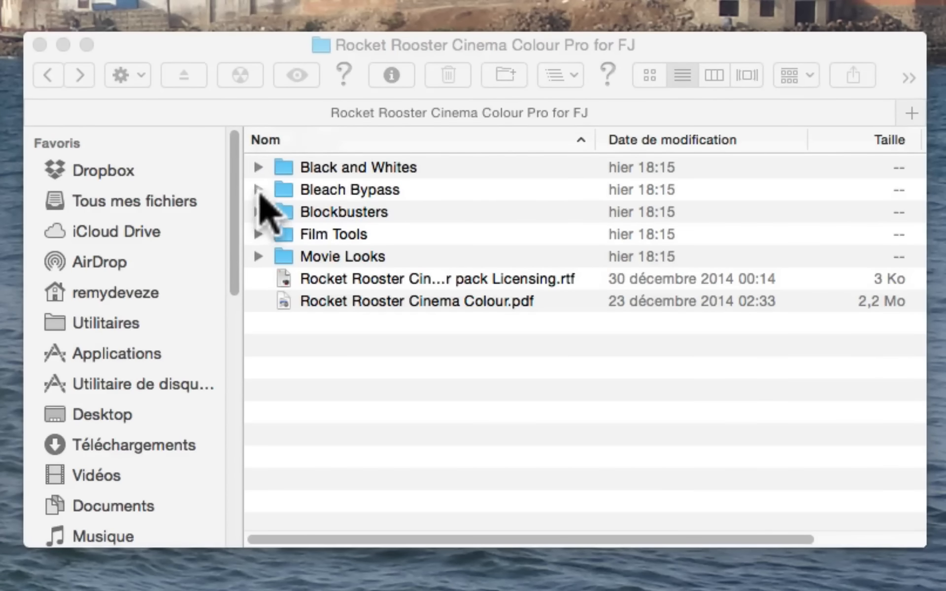
# Examine the file formats inside the Bleach Bypass Cold folder of the LUT pack, and collapse the Bleach Bypass folder.
pyautogui.click(258, 189)
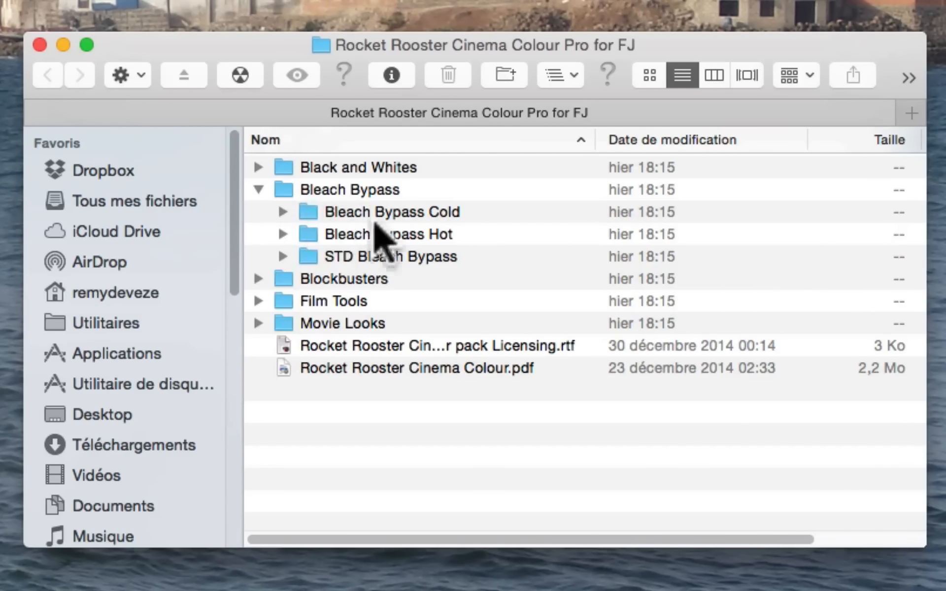
pyautogui.click(281, 212)
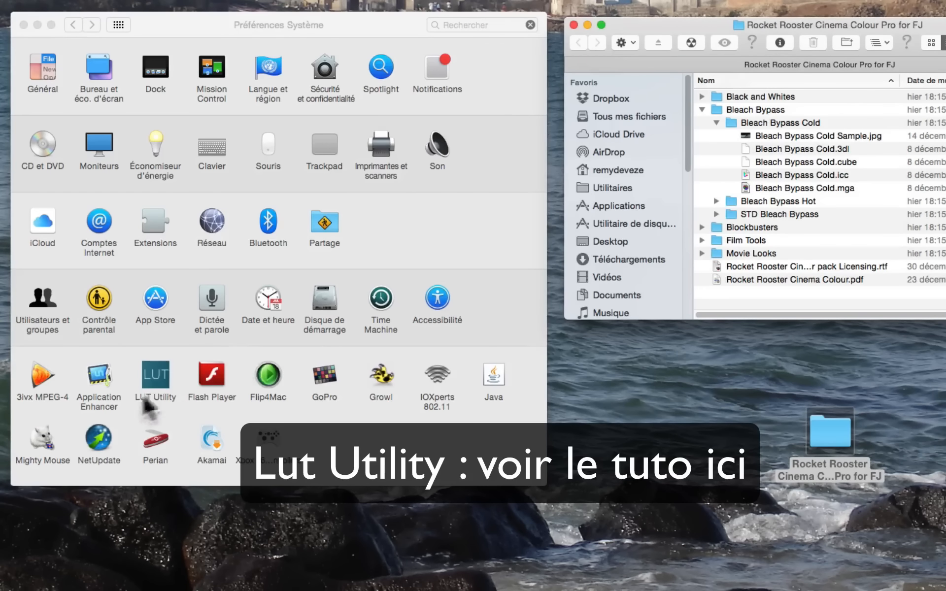
pyautogui.click(159, 379)
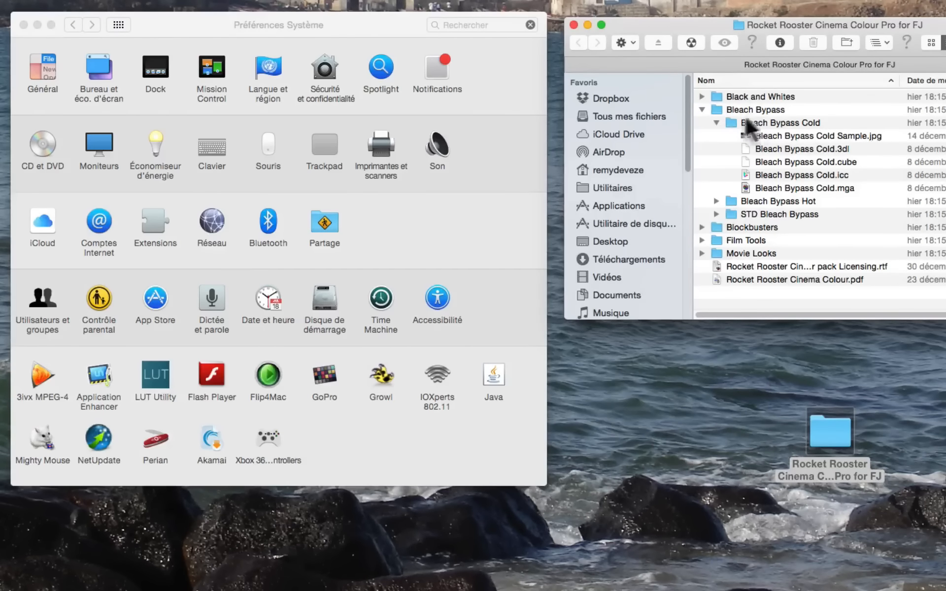
pyautogui.click(702, 109)
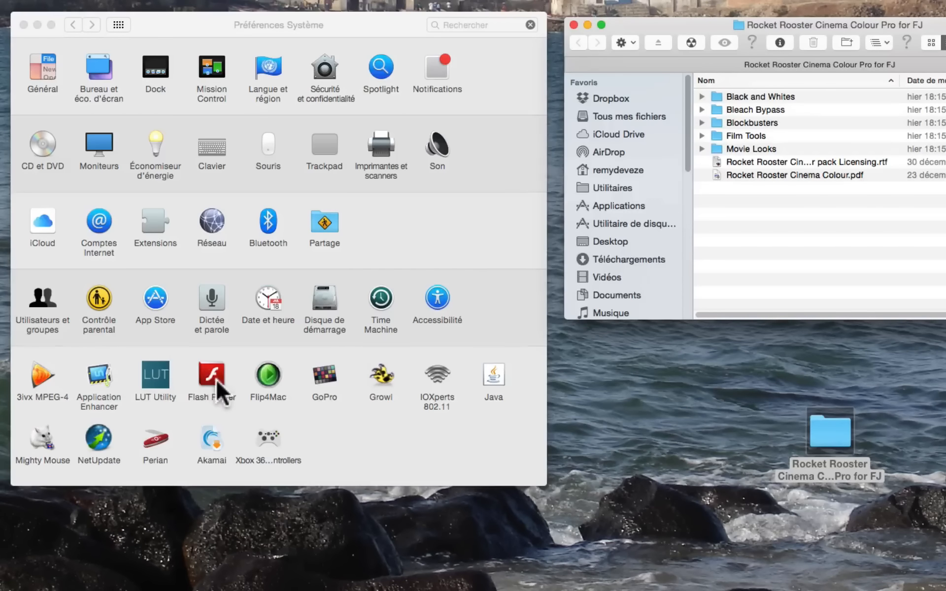
# Open the LUT Utility preferences, show the file chooser for adding a LUT, adjust its width and cancel it.
pyautogui.click(152, 377)
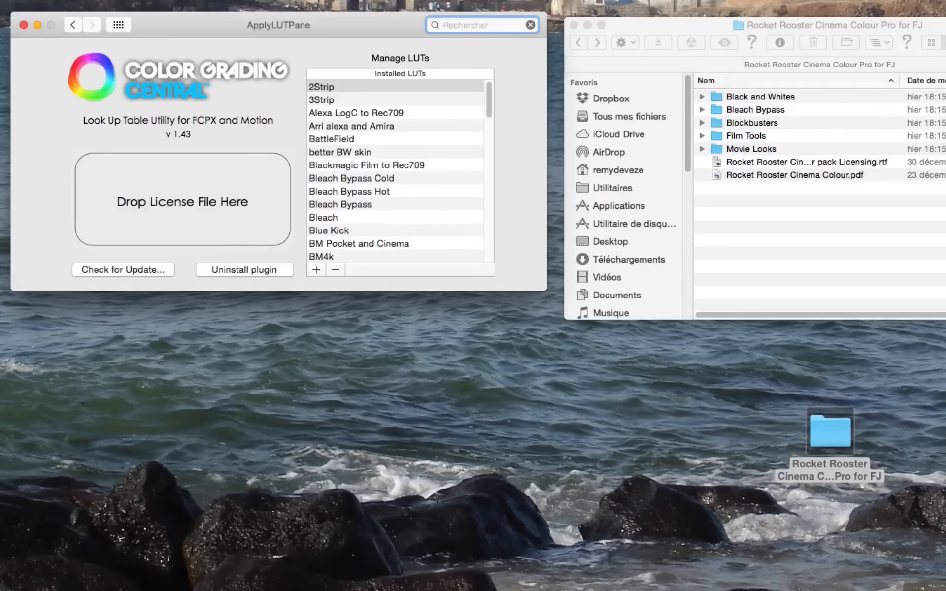
pyautogui.click(316, 269)
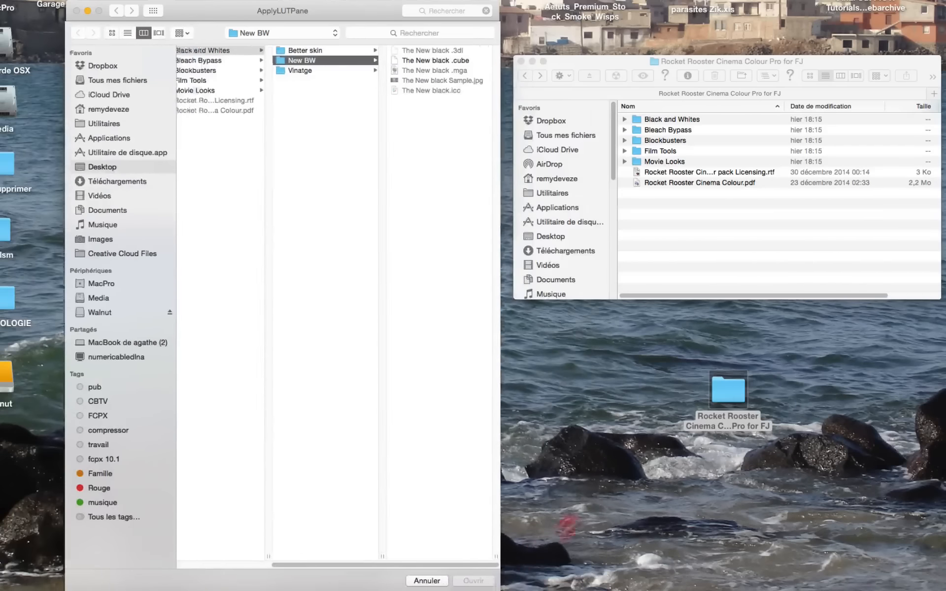
pyautogui.moveTo(532, 541); pyautogui.dragTo(545, 541)
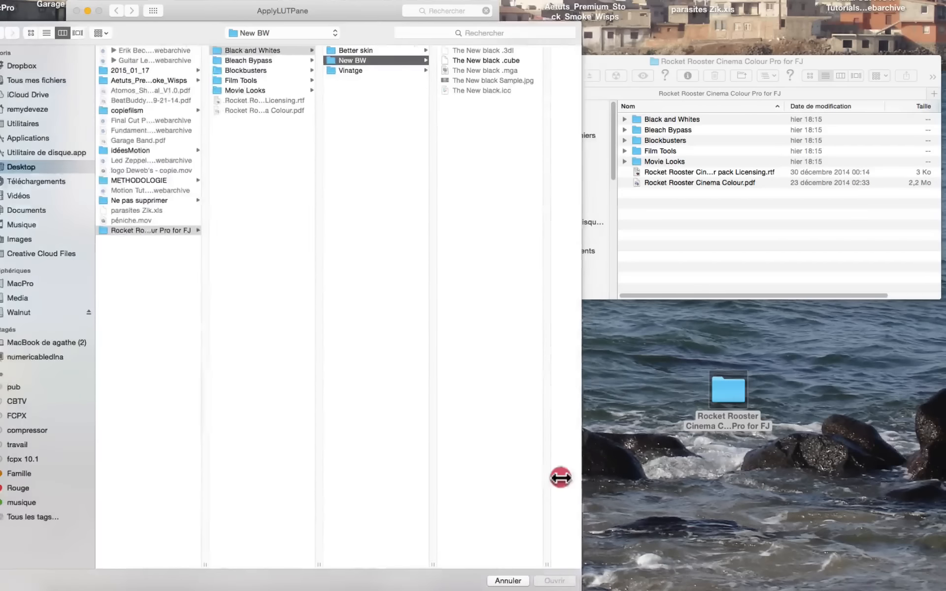
pyautogui.moveTo(560, 477); pyautogui.dragTo(537, 477)
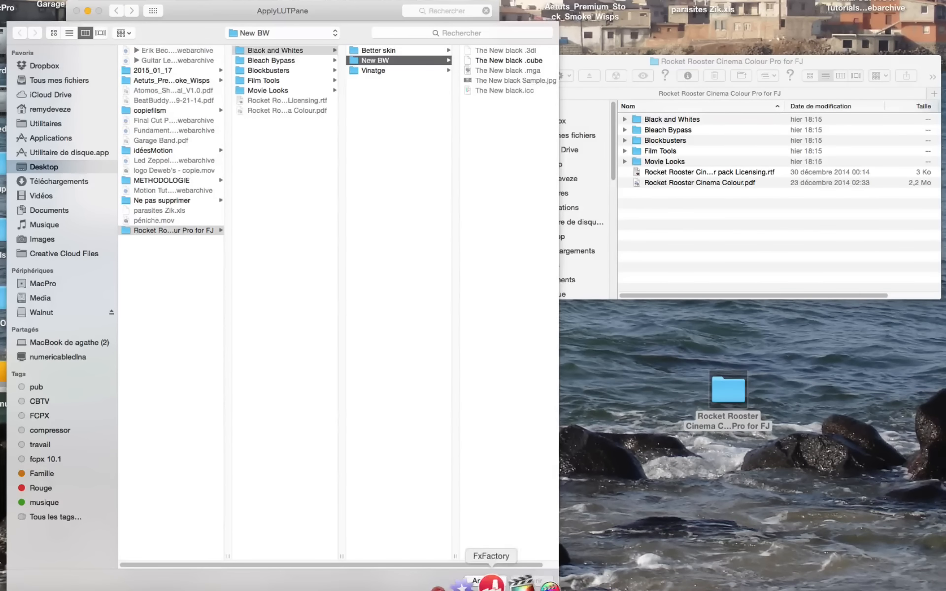
pyautogui.click(483, 584)
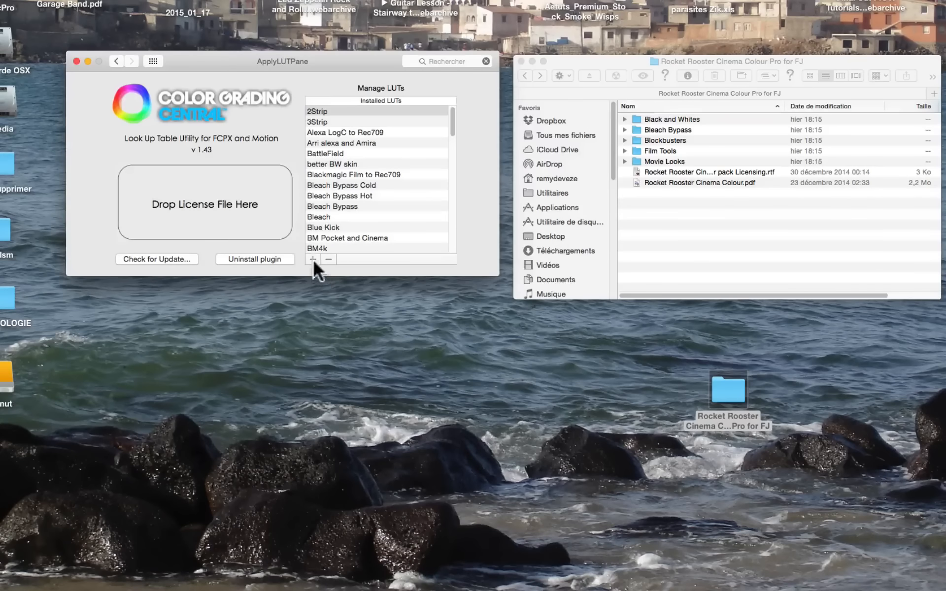
# Look into the Vinatge folder of Black and Whites from the LUT file chooser, and cancel without adding a LUT.
pyautogui.click(313, 259)
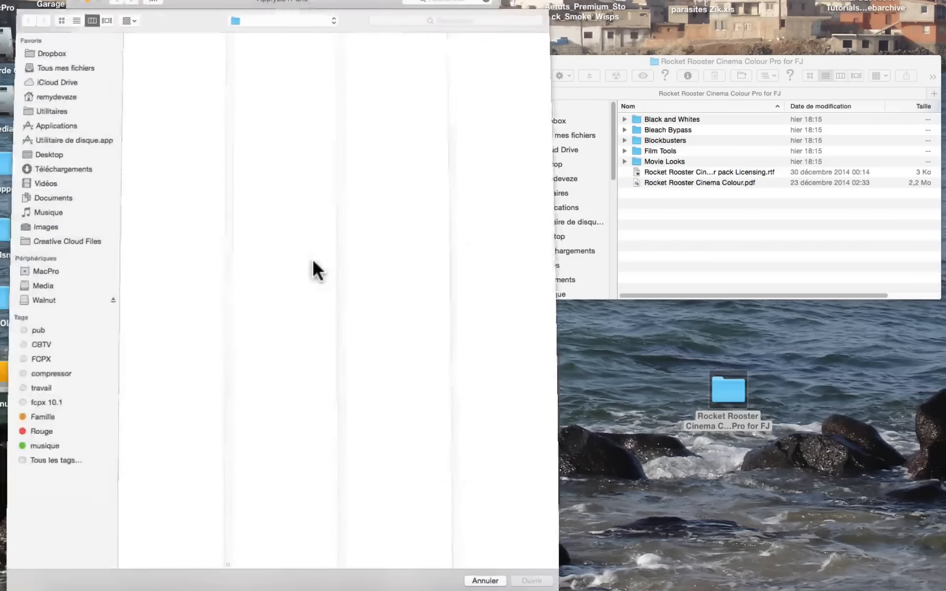
pyautogui.click(358, 58)
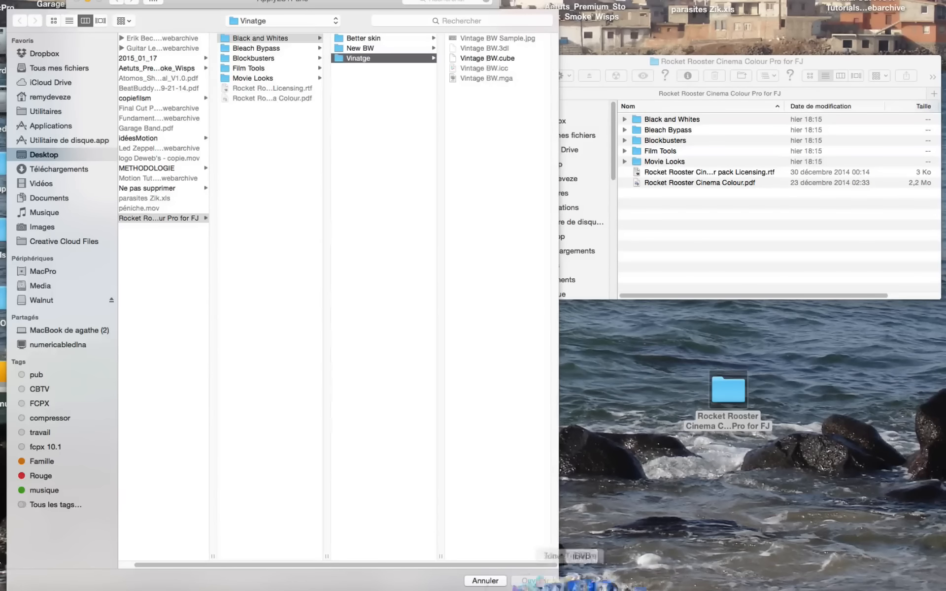
pyautogui.click(485, 579)
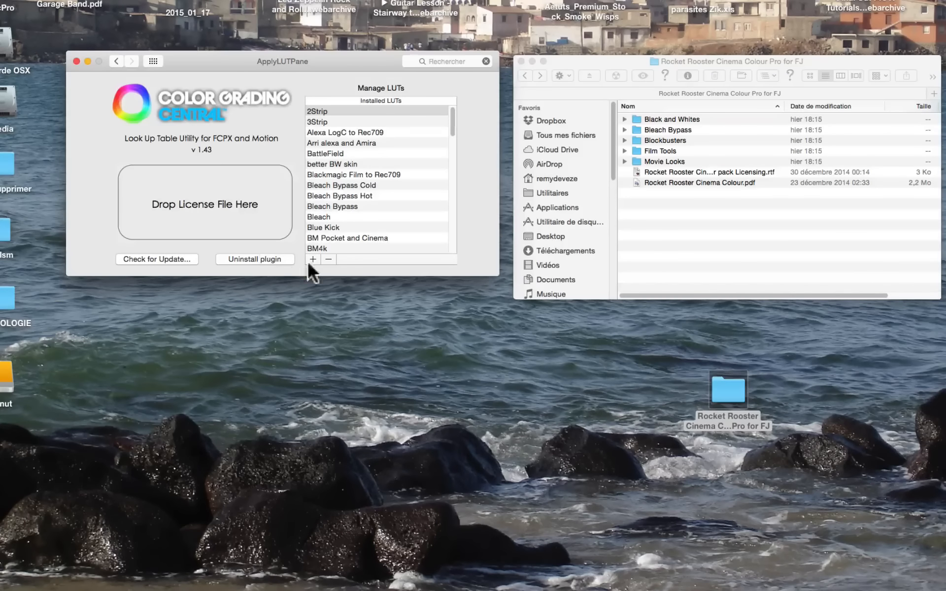
# Reopen the LUT file chooser and browse the pack's Black and Whites, Bleach Bypass, Blockbusters and Film Tools folders.
pyautogui.click(312, 259)
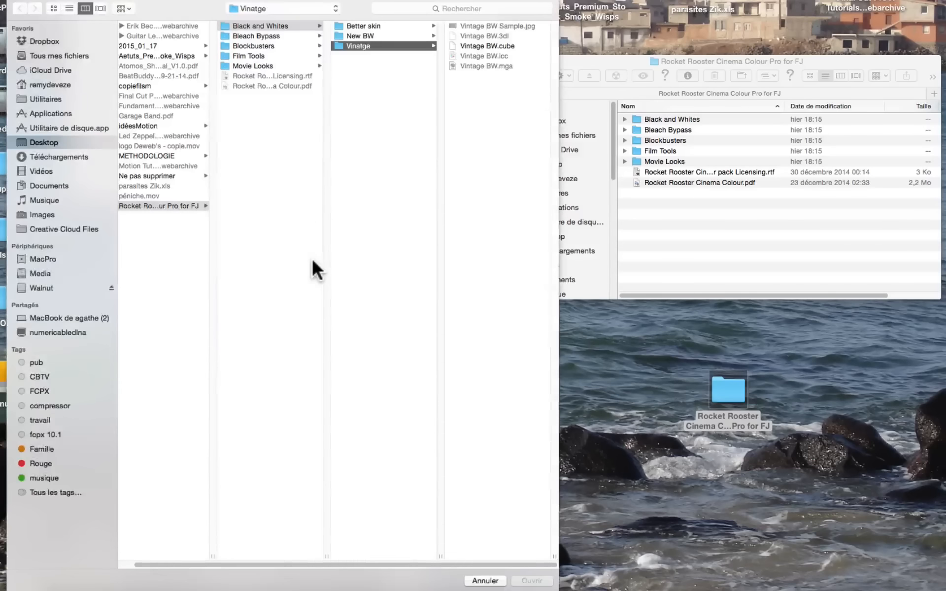
pyautogui.click(241, 55)
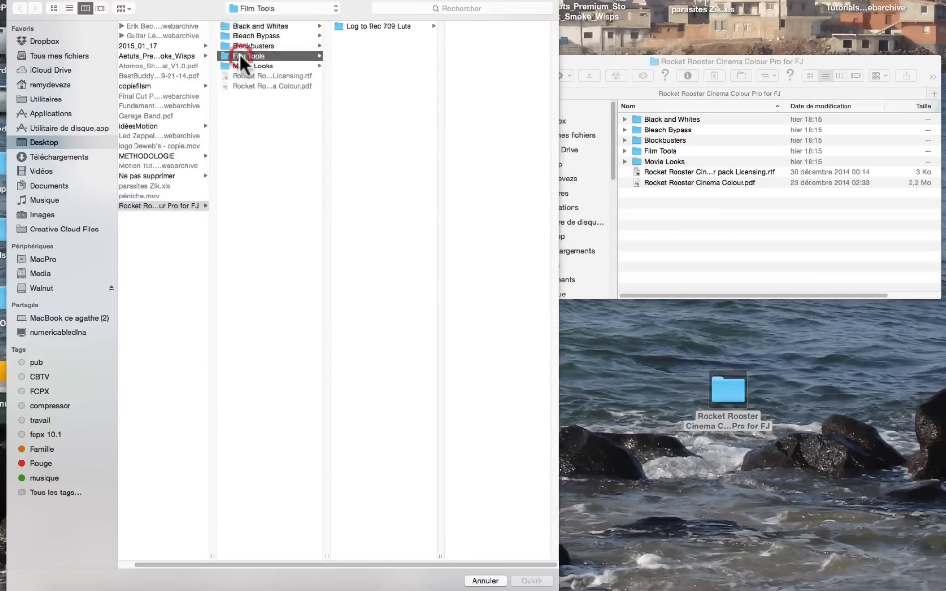
pyautogui.click(246, 26)
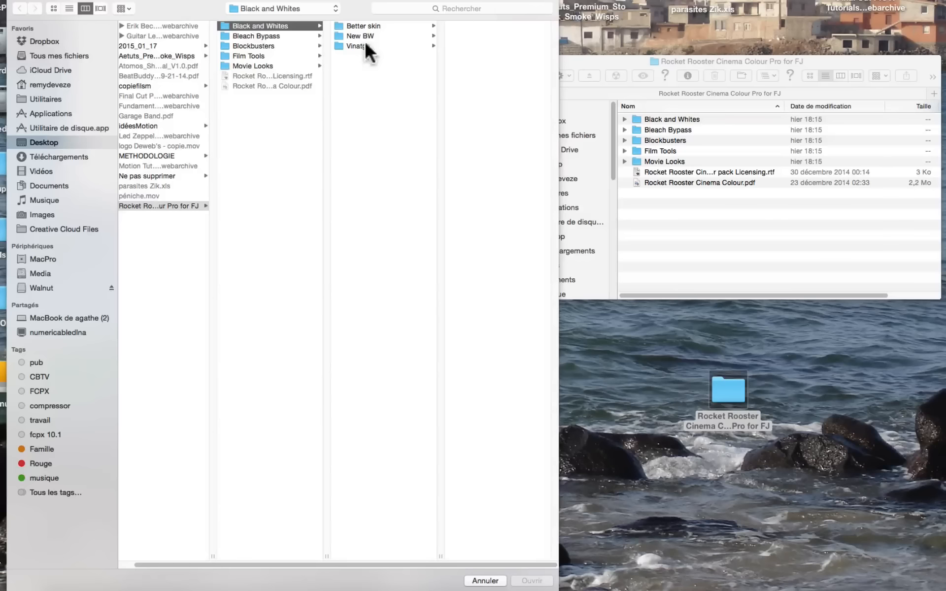
pyautogui.click(242, 37)
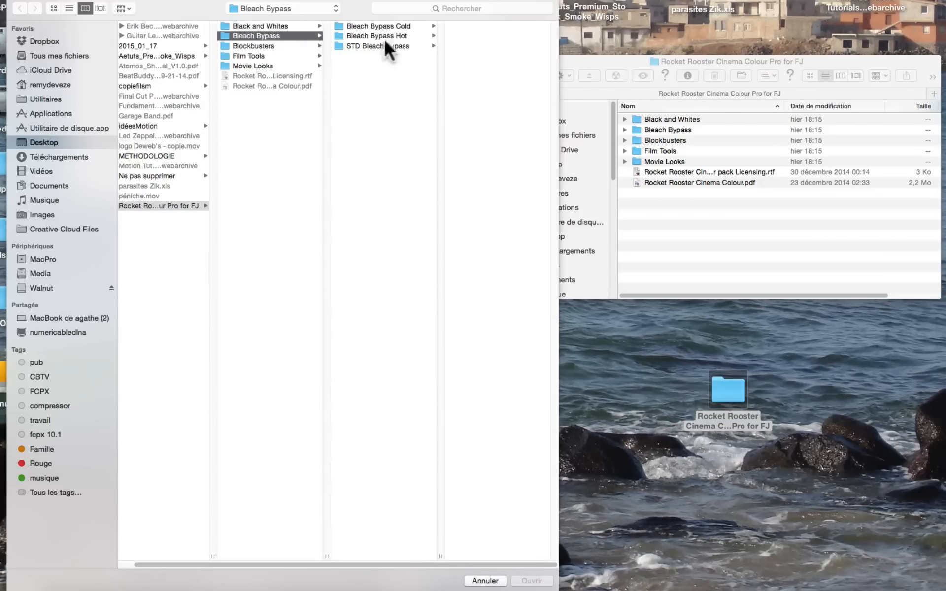
pyautogui.click(249, 44)
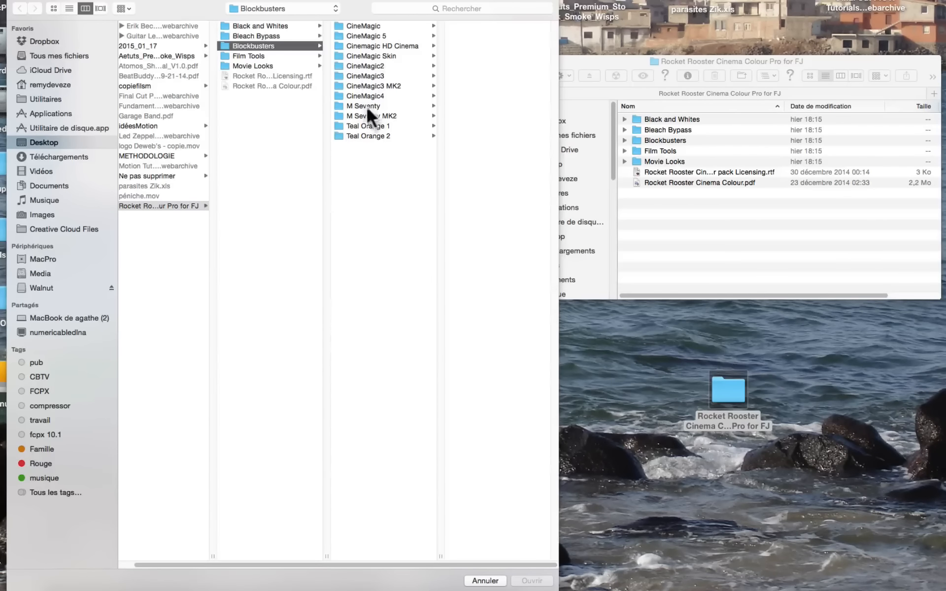
pyautogui.click(247, 55)
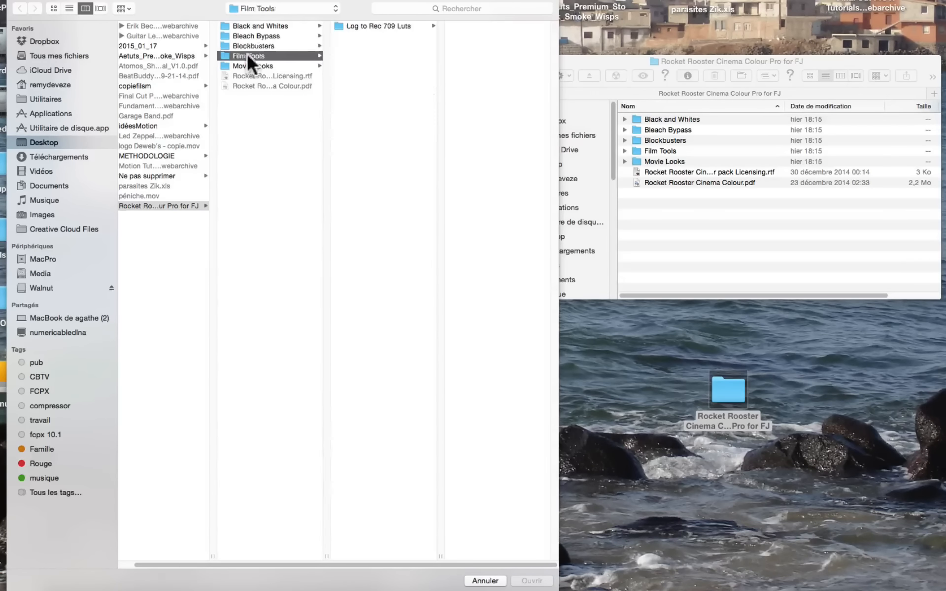
# Browse the Sony SLOG 2 folder in Log to Rec 709 Luts and Battlefield in Movie Looks, and cancel the file chooser.
pyautogui.click(382, 26)
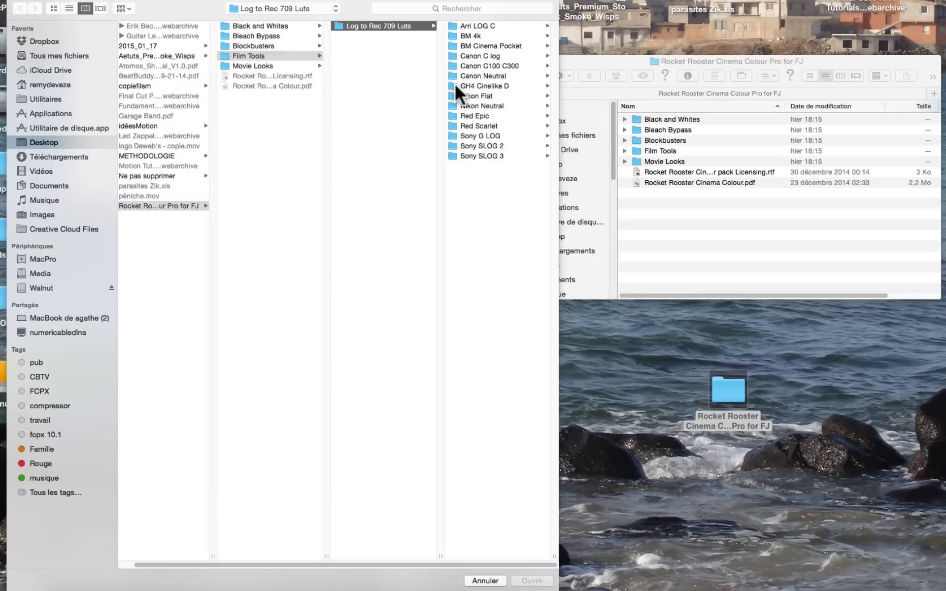
pyautogui.click(452, 146)
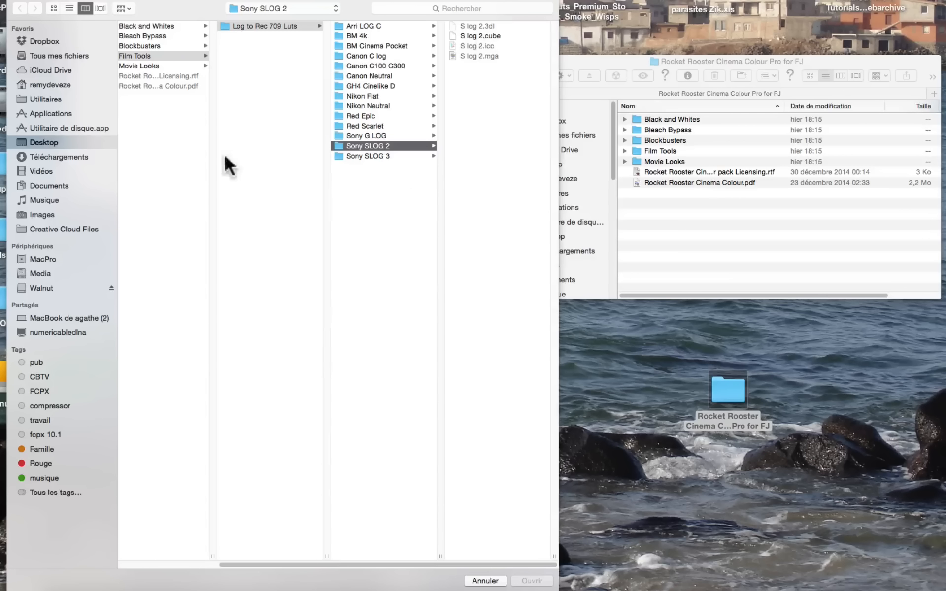
pyautogui.click(136, 67)
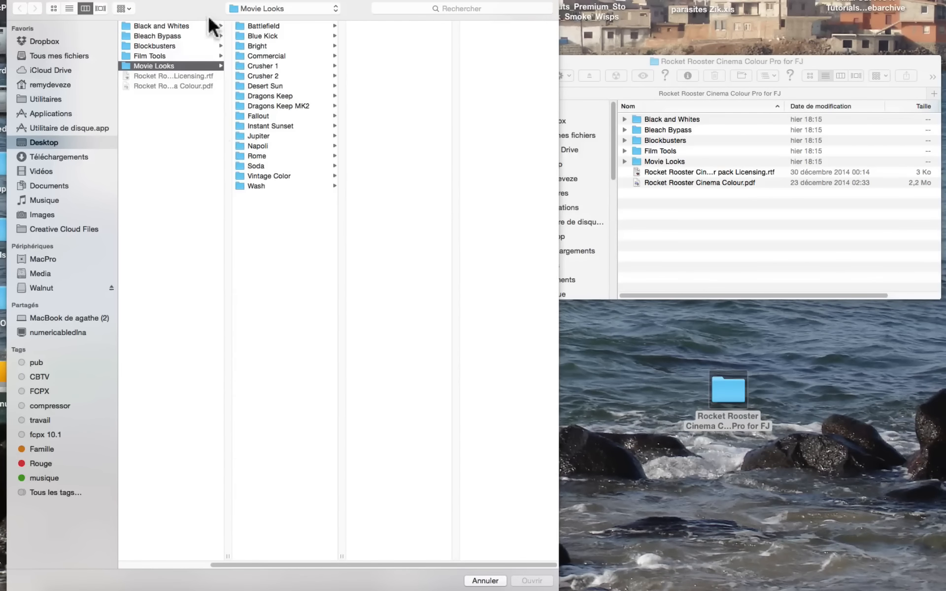
pyautogui.click(270, 25)
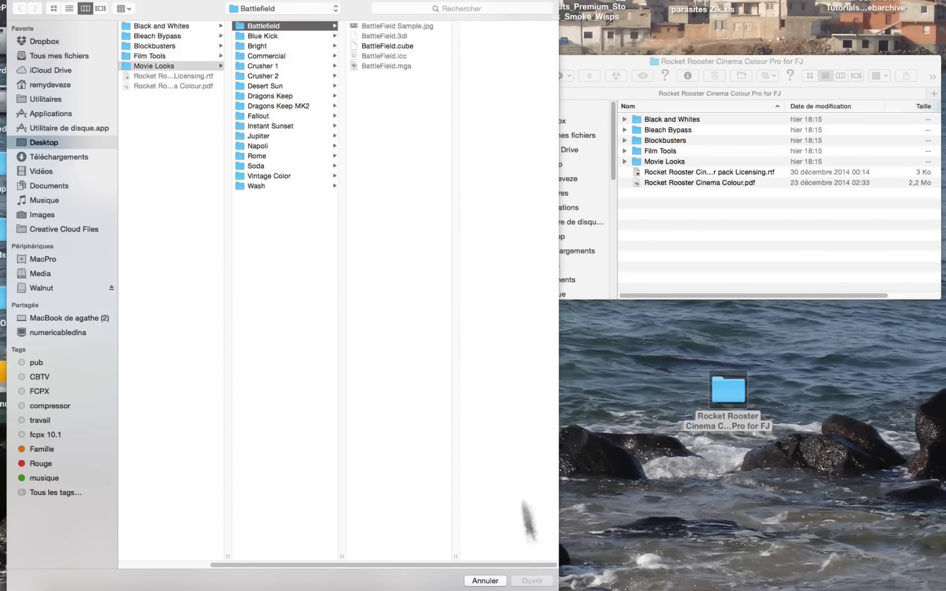
pyautogui.click(484, 582)
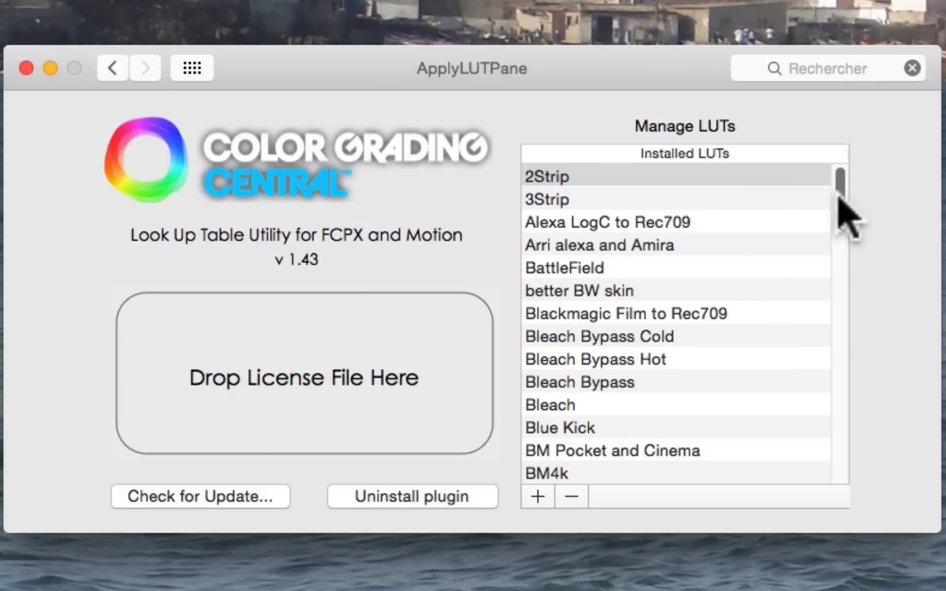
# Review the Installed LUTs list from the first entry to the last in LUT Utility.
pyautogui.moveTo(838, 197); pyautogui.dragTo(838, 211)
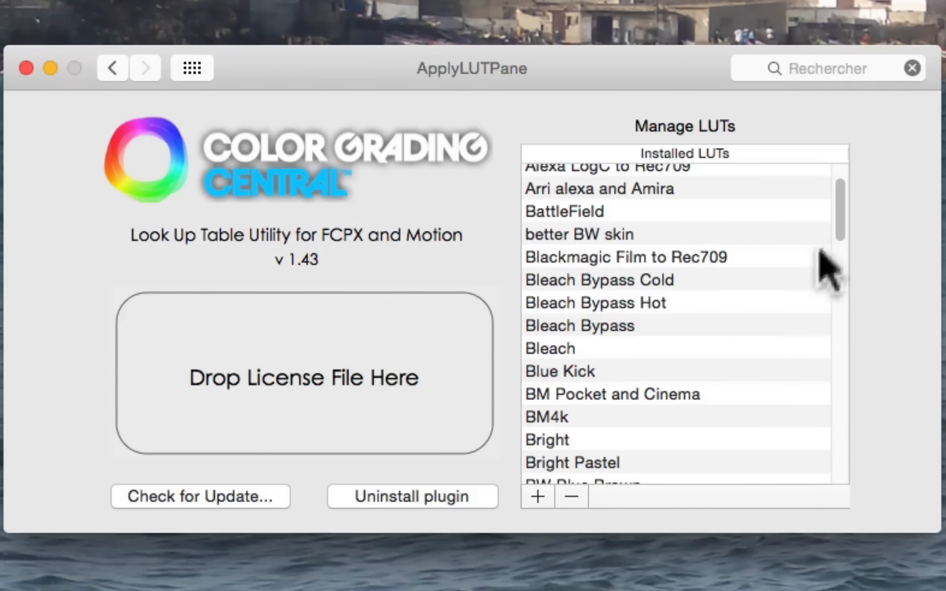
pyautogui.moveTo(838, 199); pyautogui.dragTo(843, 363)
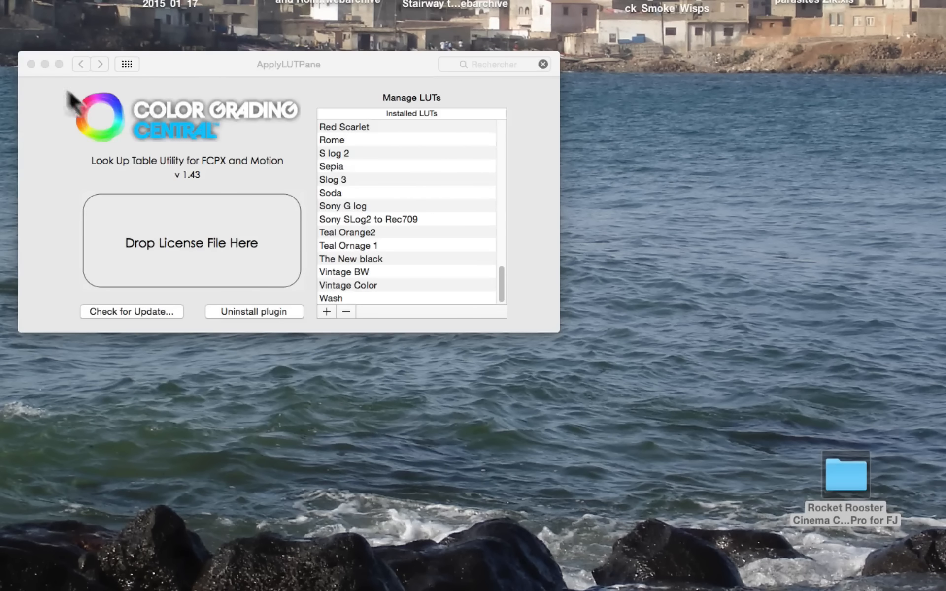
pyautogui.click(53, 84)
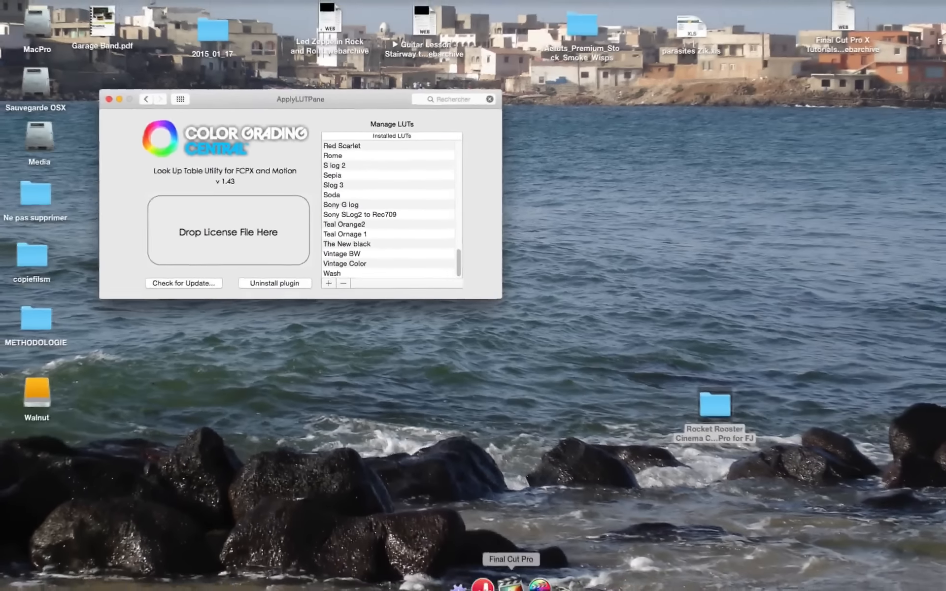
# Switch to Final Cut Pro and add the Apply LUT effect to clip C0007 in the timeline.
pyautogui.click(510, 581)
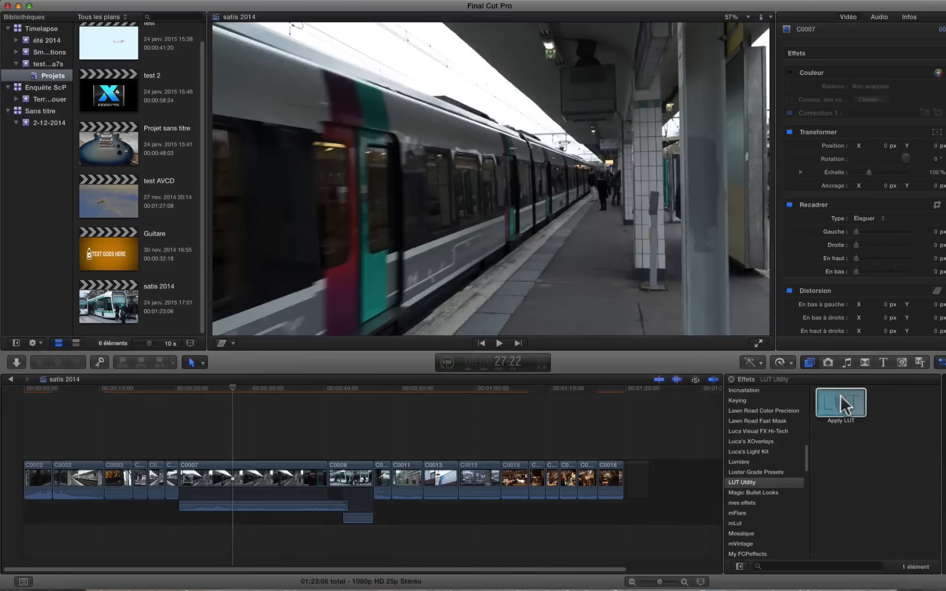
pyautogui.click(841, 403)
pyautogui.moveTo(841, 409); pyautogui.dragTo(249, 473)
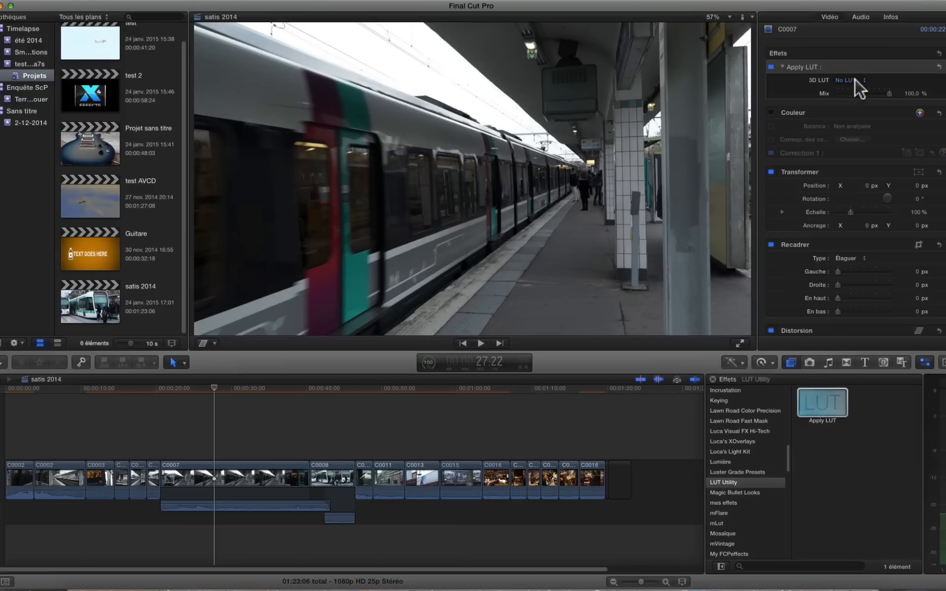
# Set the effect's 3D LUT to BattleField and turn Apply LUT off and on to compare the look.
pyautogui.click(860, 80)
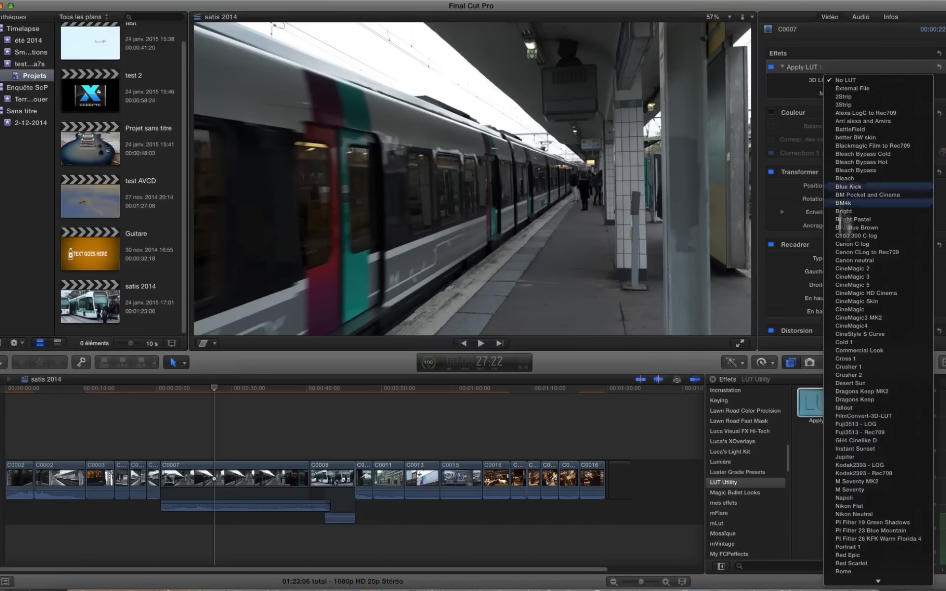
pyautogui.scroll(-5, 879, 321)
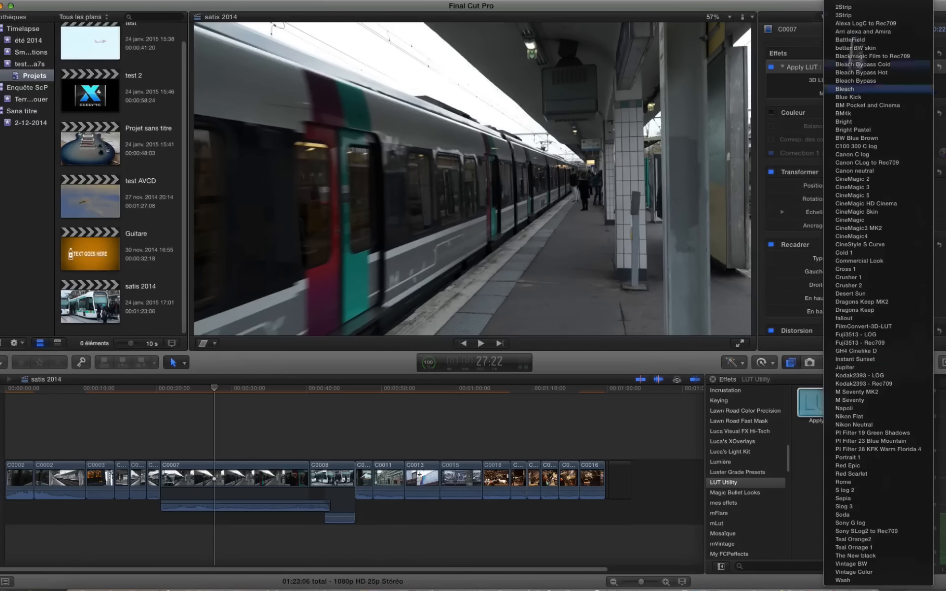
pyautogui.scroll(1, 857, 3)
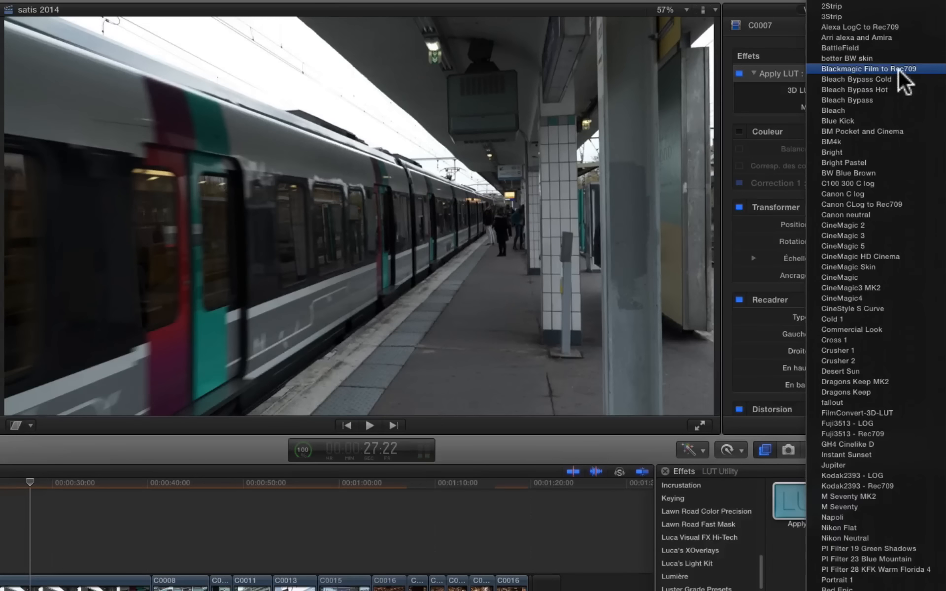
pyautogui.click(836, 46)
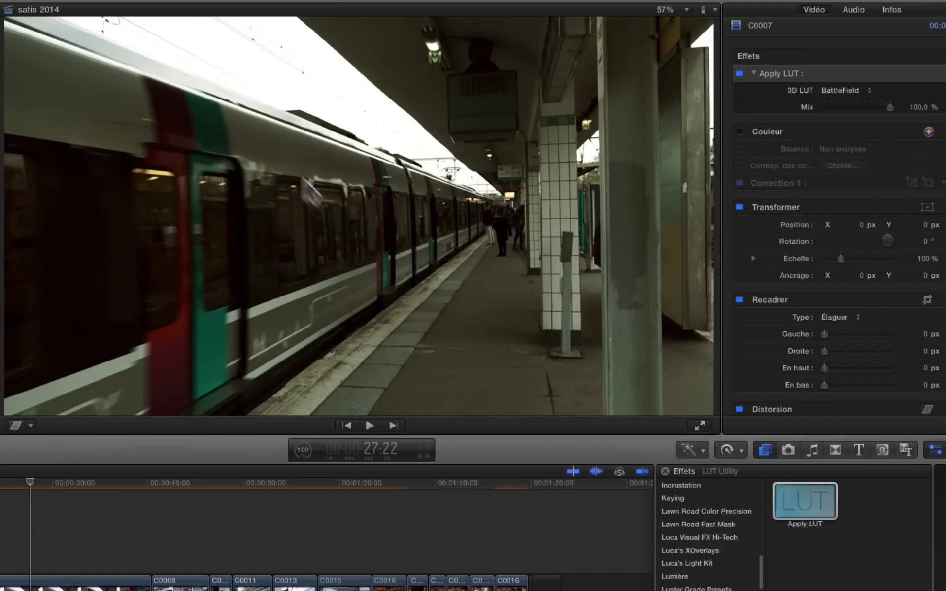
pyautogui.click(739, 73)
pyautogui.click(739, 73)
# Try better BW skin, Bleach Bypass Cold and Bleach Bypass Hot in turn as the 3D LUT on clip C0007.
pyautogui.click(866, 89)
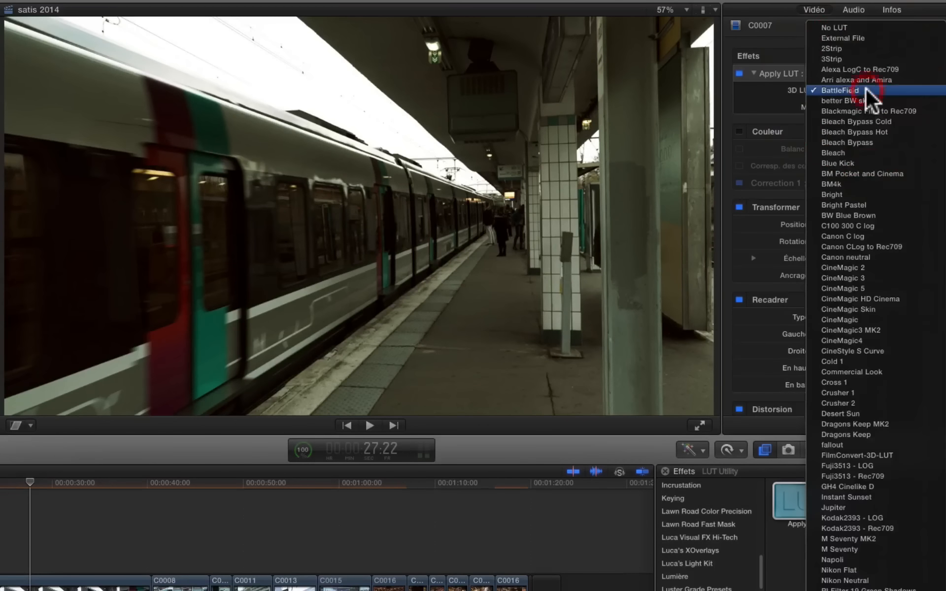
pyautogui.click(872, 102)
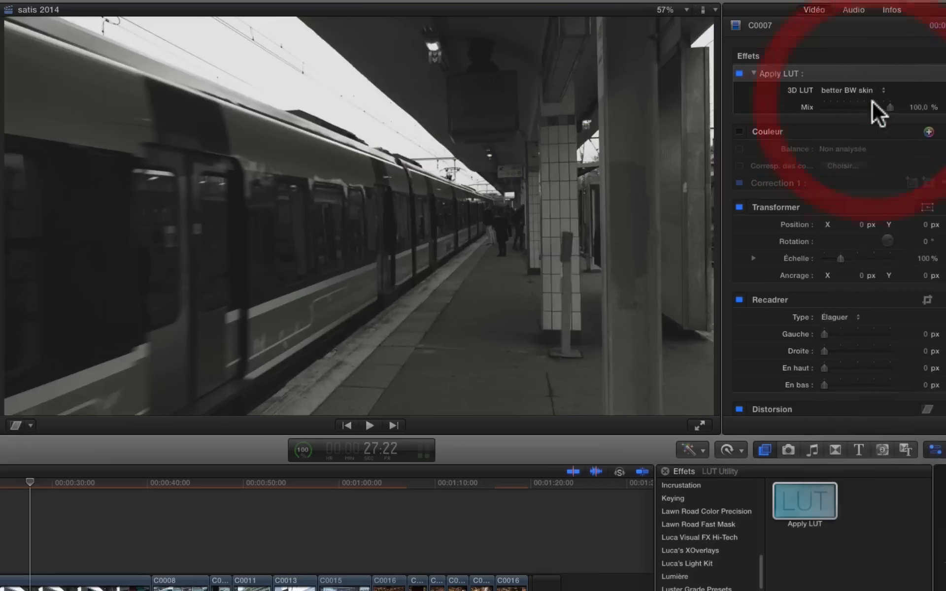
pyautogui.click(872, 90)
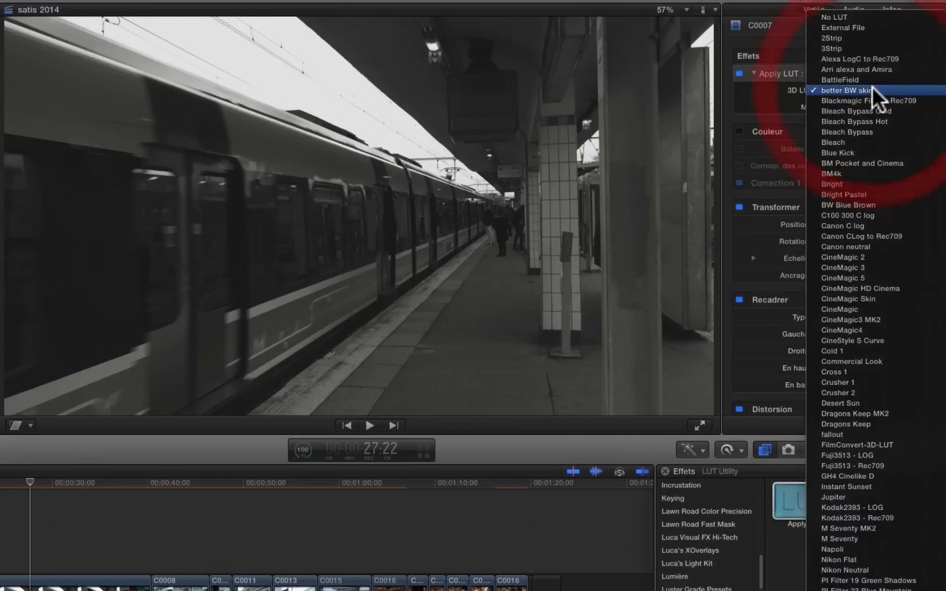
pyautogui.click(868, 111)
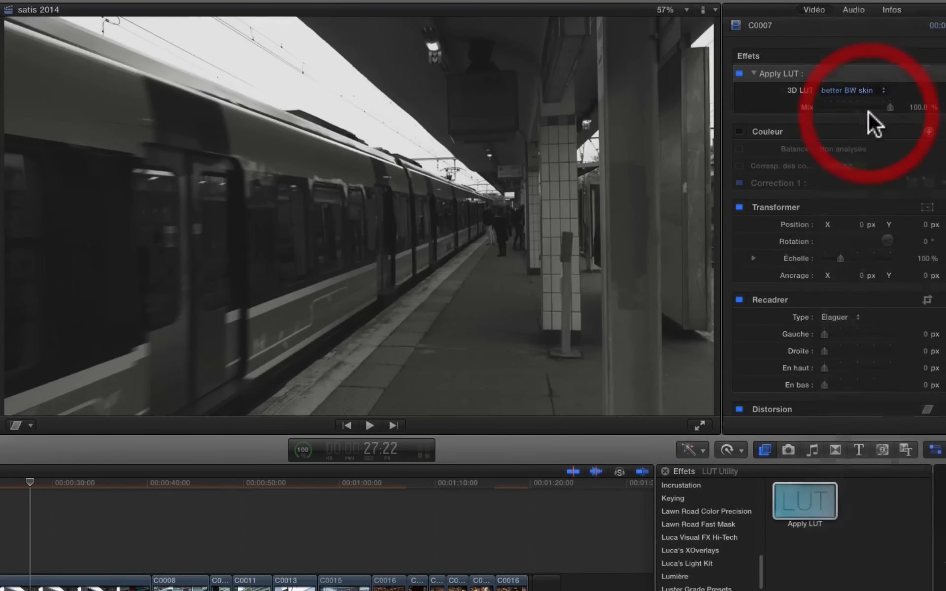
pyautogui.click(872, 90)
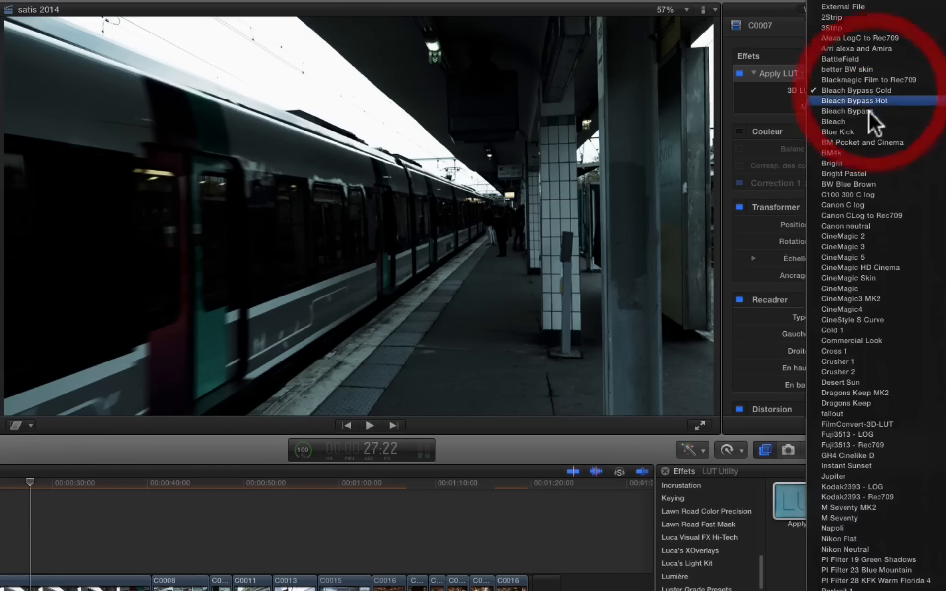
pyautogui.click(869, 102)
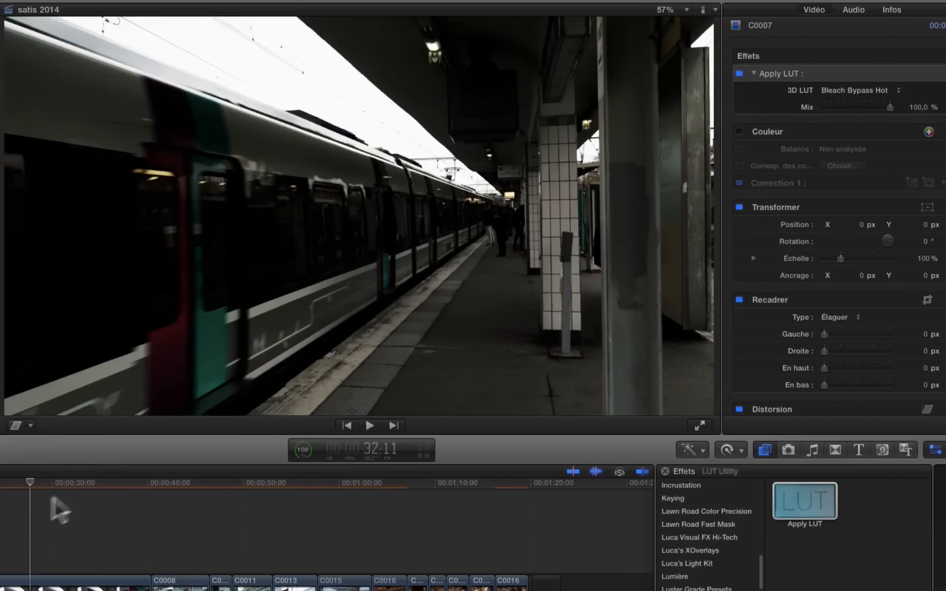
# Move the playhead to 32:10 in C0007 and set the 3D LUT to Bleach Bypass.
pyautogui.click(74, 485)
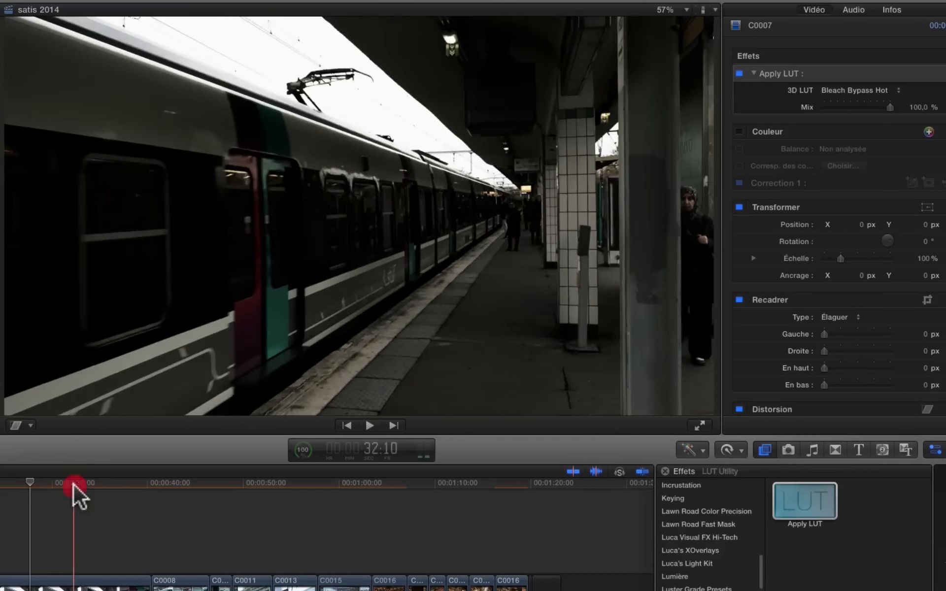
pyautogui.click(856, 90)
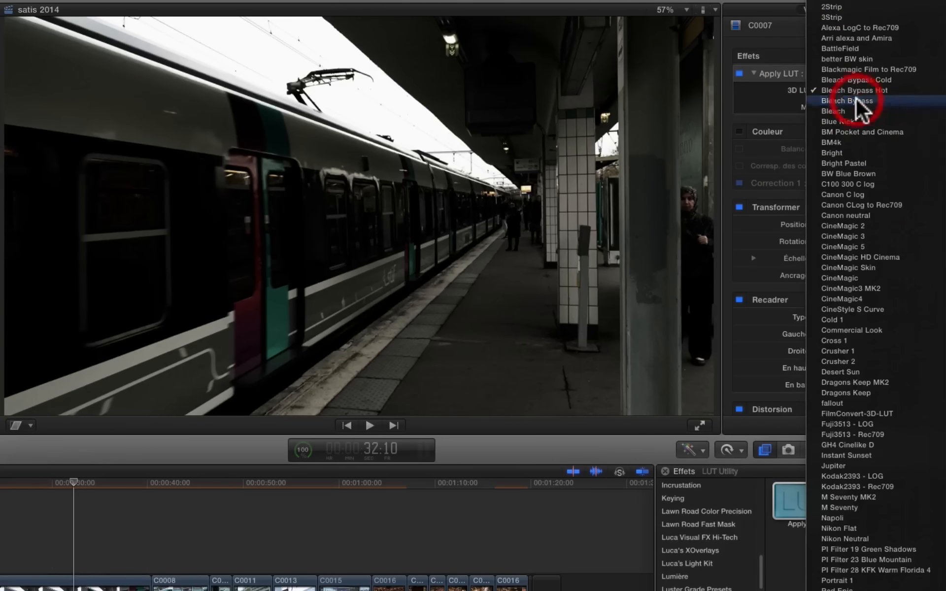
pyautogui.click(856, 98)
# Set the 3D LUT to Bright with its Mix at 20%, and turn Apply LUT off and on to compare.
pyautogui.click(862, 89)
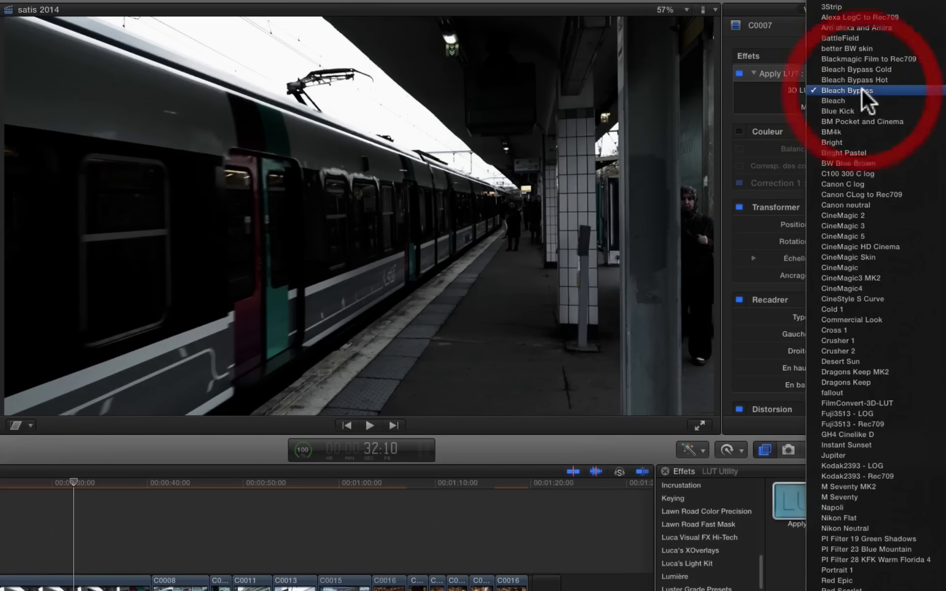
pyautogui.click(839, 143)
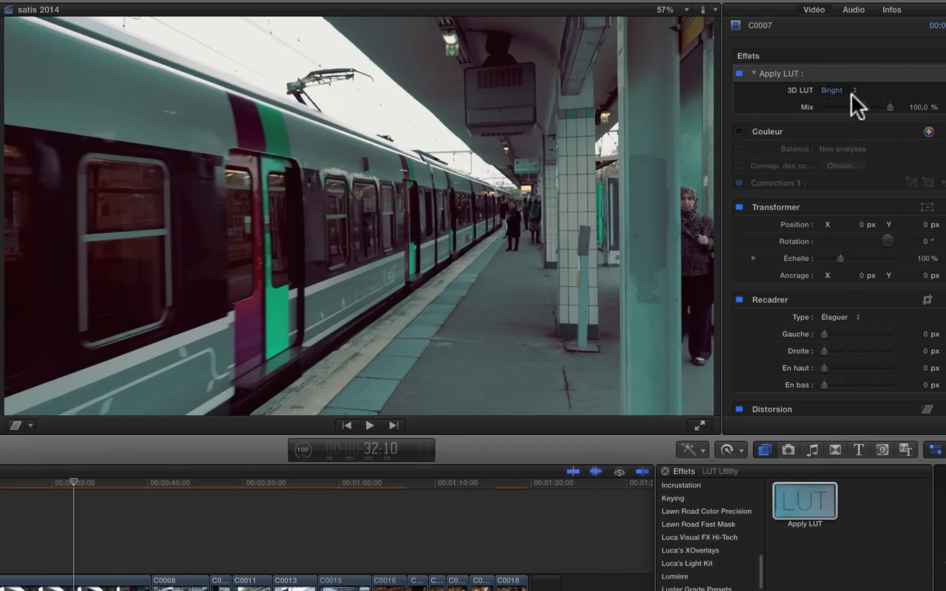
pyautogui.moveTo(888, 105); pyautogui.dragTo(837, 119)
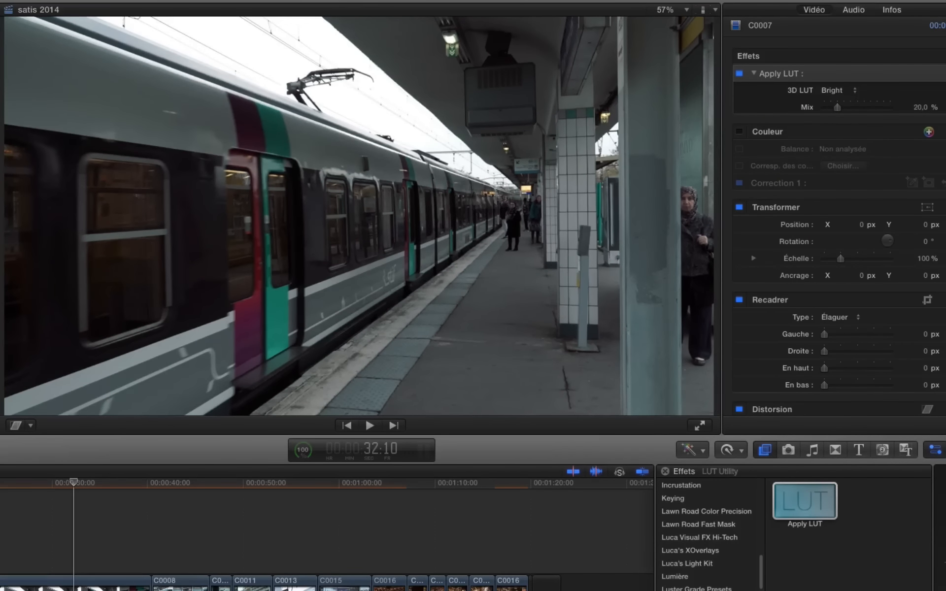
pyautogui.click(739, 73)
pyautogui.click(739, 73)
pyautogui.click(739, 74)
pyautogui.click(739, 74)
# Return the Mix to 100% and set C0007's 3D LUT to Bright Pastel.
pyautogui.moveTo(836, 105); pyautogui.dragTo(904, 89)
pyautogui.click(846, 90)
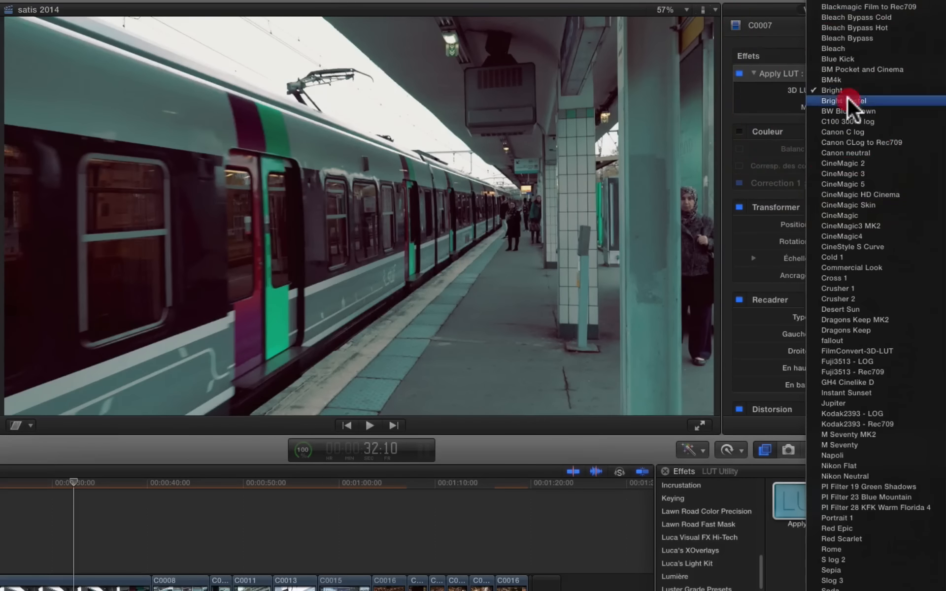
pyautogui.click(848, 97)
pyautogui.moveTo(882, 105); pyautogui.dragTo(934, 109)
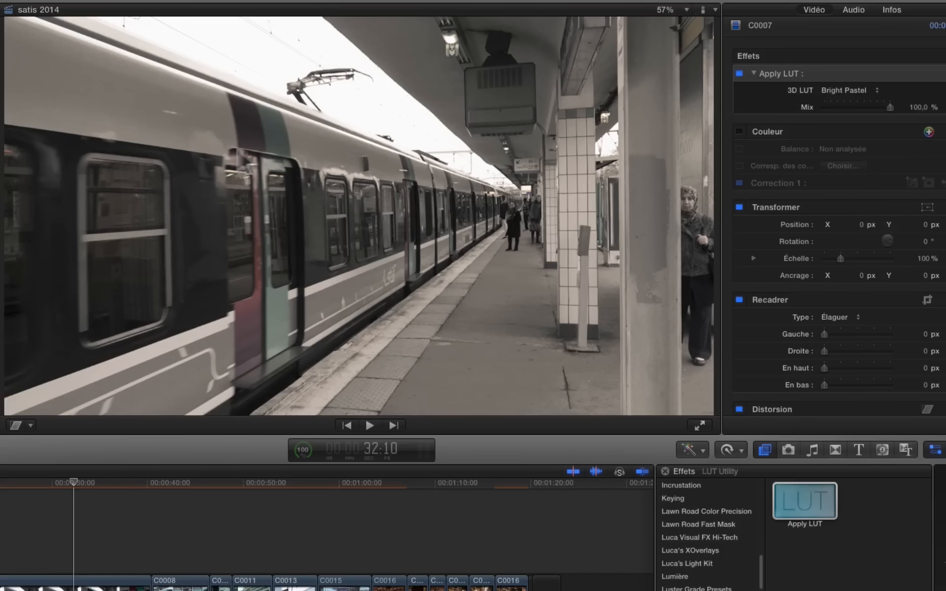
# Try CineMagic 2 and CineMagic 3 on C0007, lower the Mix to about 24%, and switch Apply LUT off to compare.
pyautogui.click(850, 90)
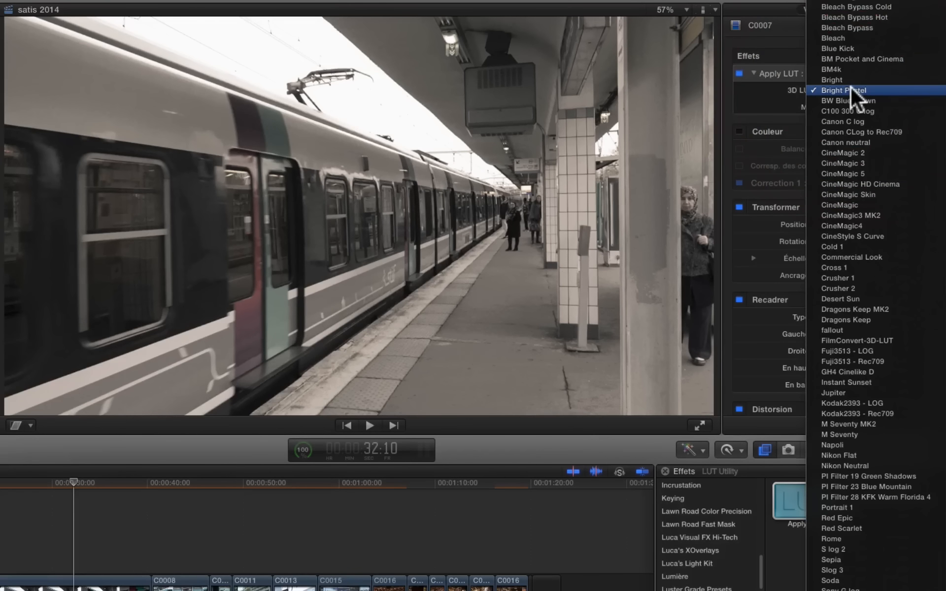
pyautogui.click(853, 150)
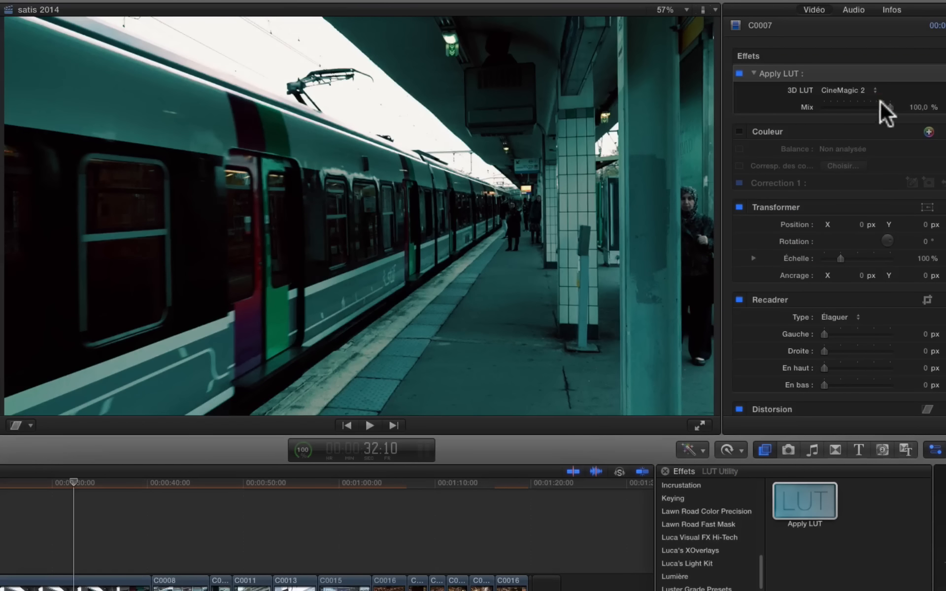
pyautogui.moveTo(890, 106); pyautogui.dragTo(930, 112)
pyautogui.moveTo(865, 87); pyautogui.dragTo(839, 106)
pyautogui.click(740, 72)
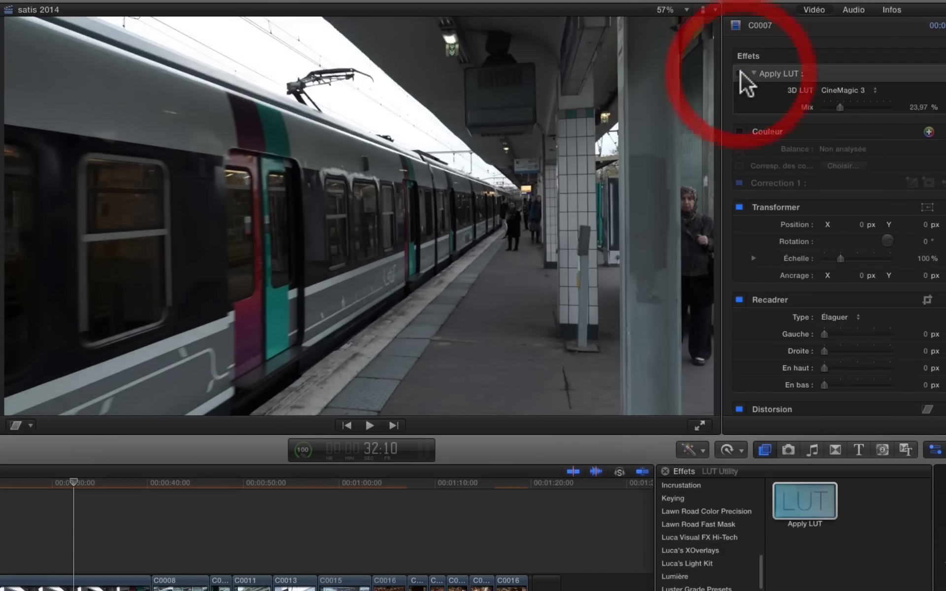
# Set C0007's 3D LUT to CineMagic 5 and its Mix to about 53.5%.
pyautogui.click(841, 91)
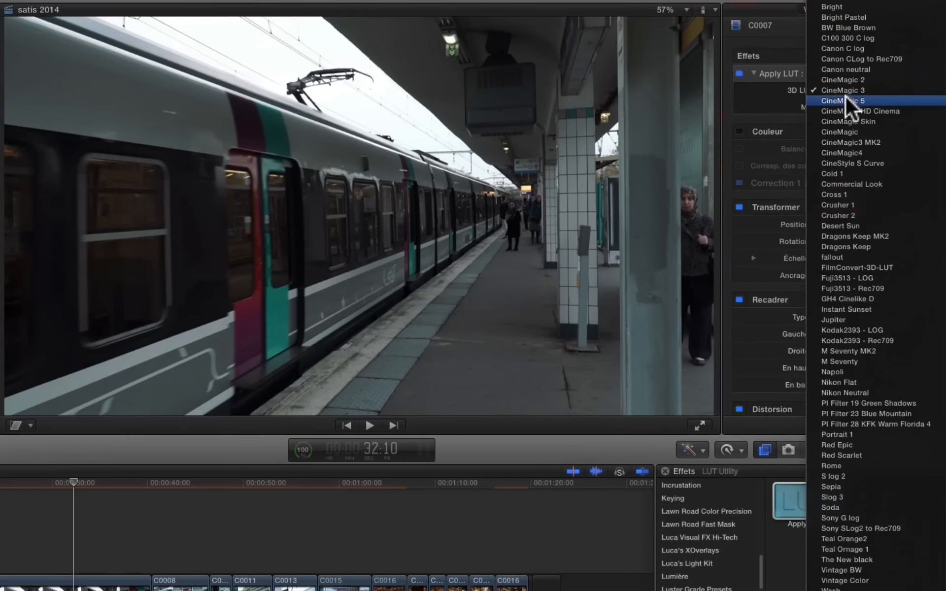
pyautogui.click(840, 94)
pyautogui.moveTo(844, 105); pyautogui.dragTo(865, 105)
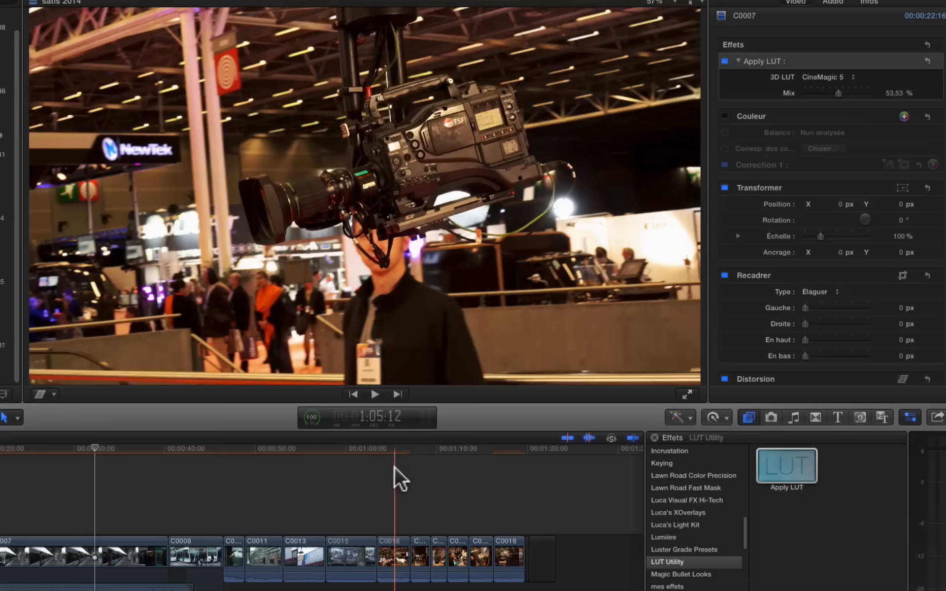
# Add the Apply LUT effect to the first C0016 clip in the timeline and place the playhead at 1:05:00.
pyautogui.click(394, 467)
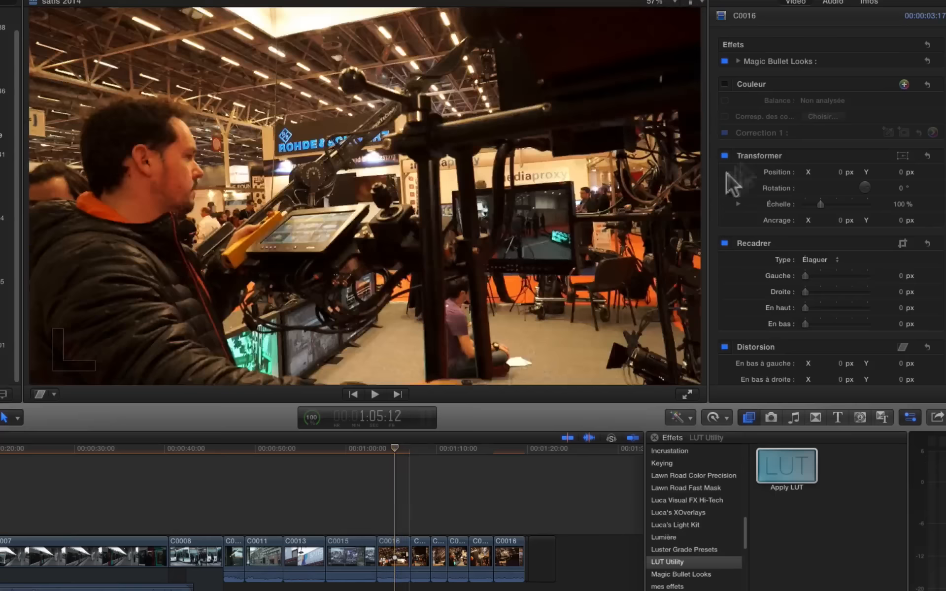
pyautogui.moveTo(784, 470); pyautogui.dragTo(393, 558)
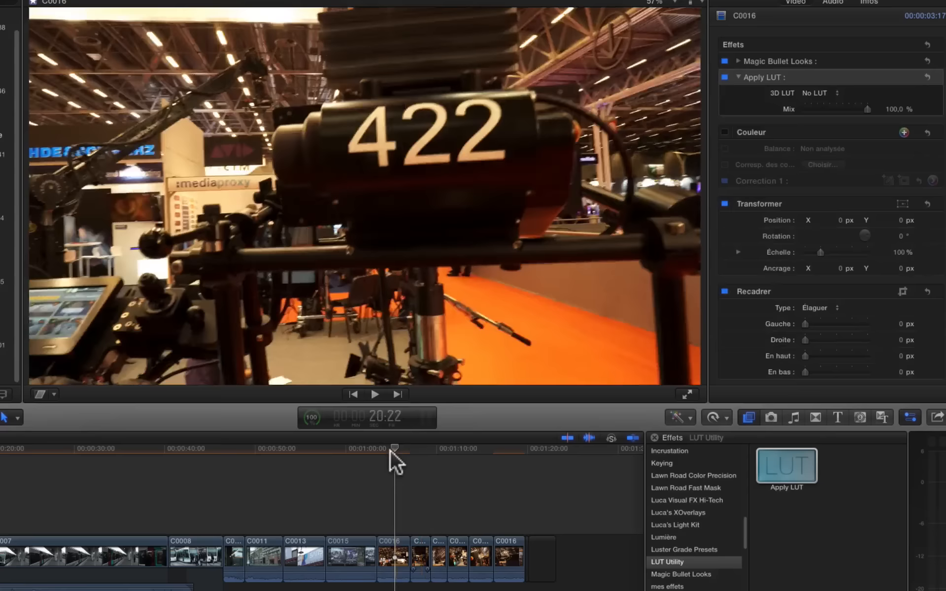
pyautogui.click(389, 449)
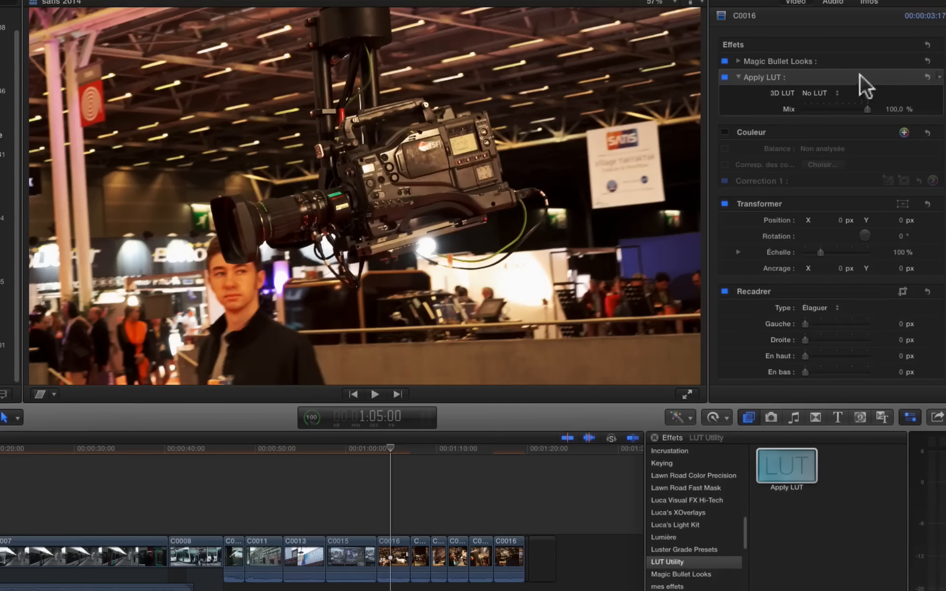
# Set C0016's 3D LUT to CineMagic Skin and turn Apply LUT off and on to compare the look.
pyautogui.click(835, 93)
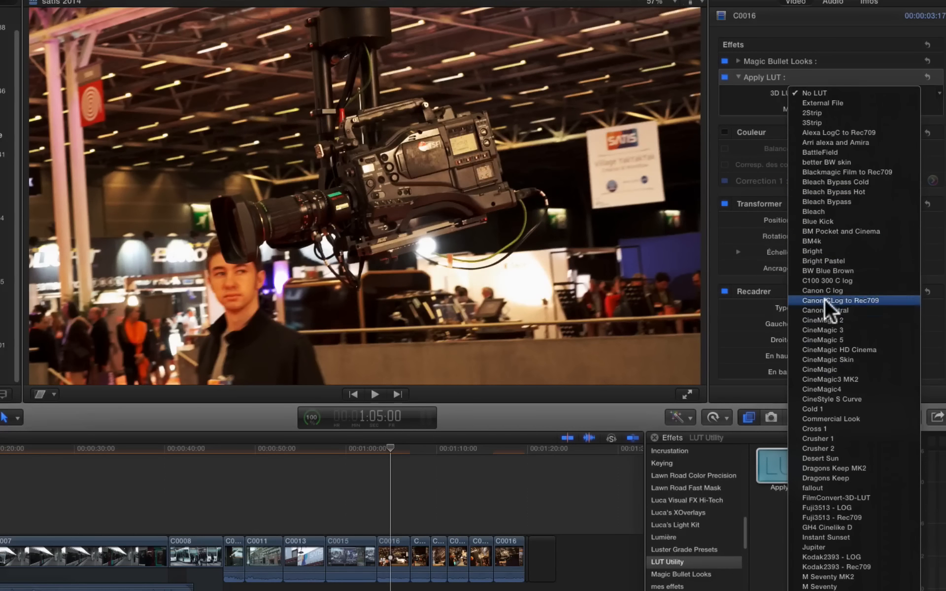
pyautogui.press('Escape')
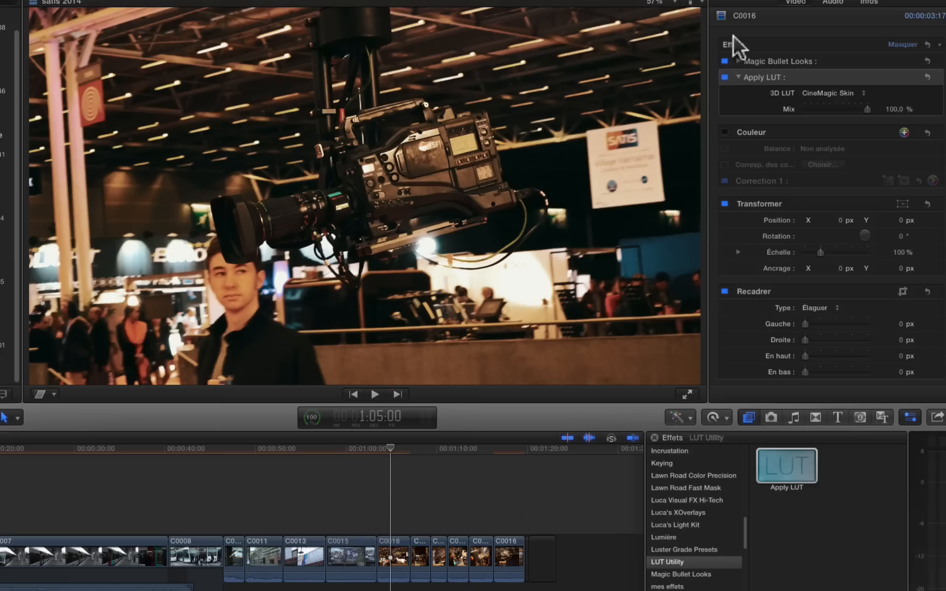
pyautogui.click(725, 76)
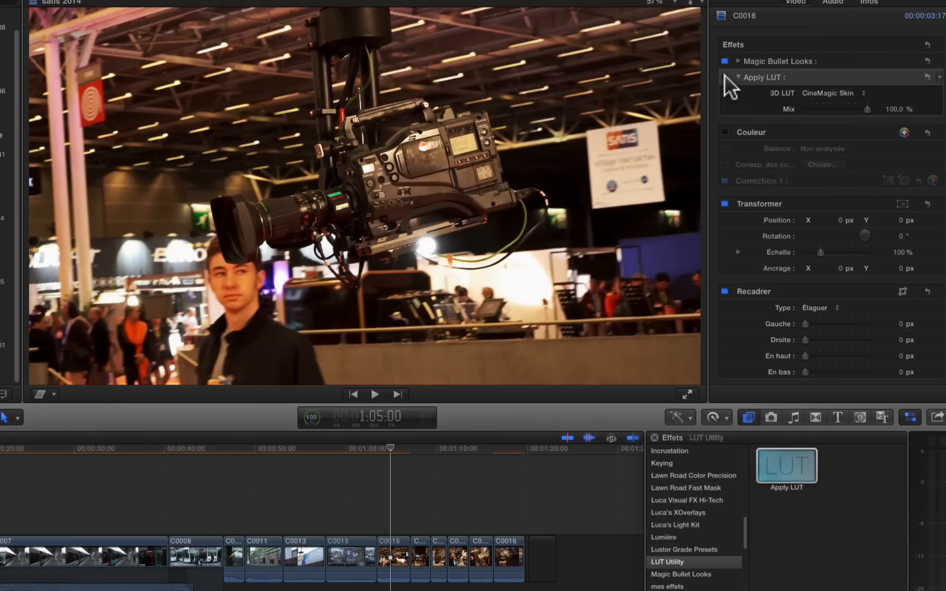
pyautogui.click(724, 76)
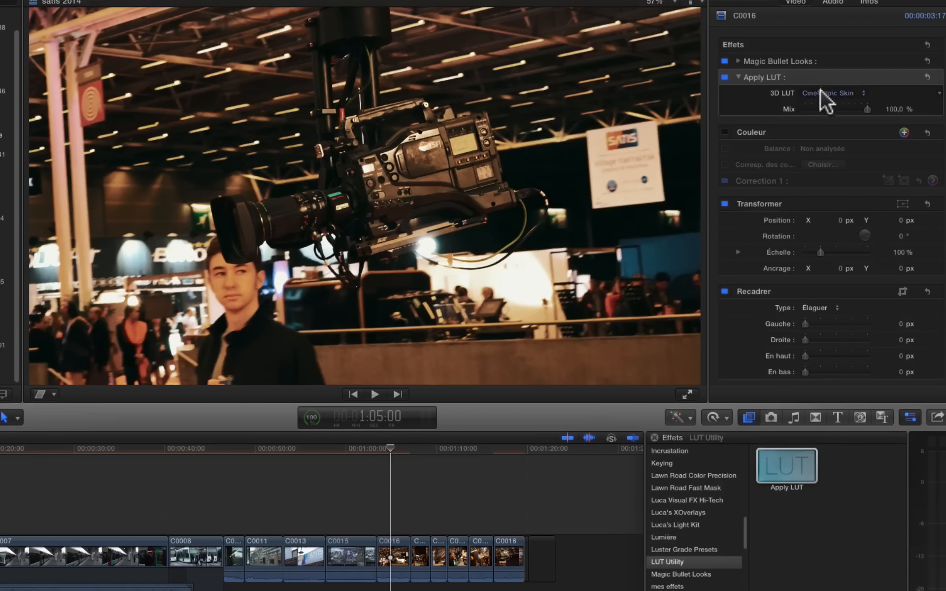
# Try CineMagic 5 and CineMagic HD Cinema as the 3D LUT on C0016.
pyautogui.click(820, 89)
pyautogui.click(818, 74)
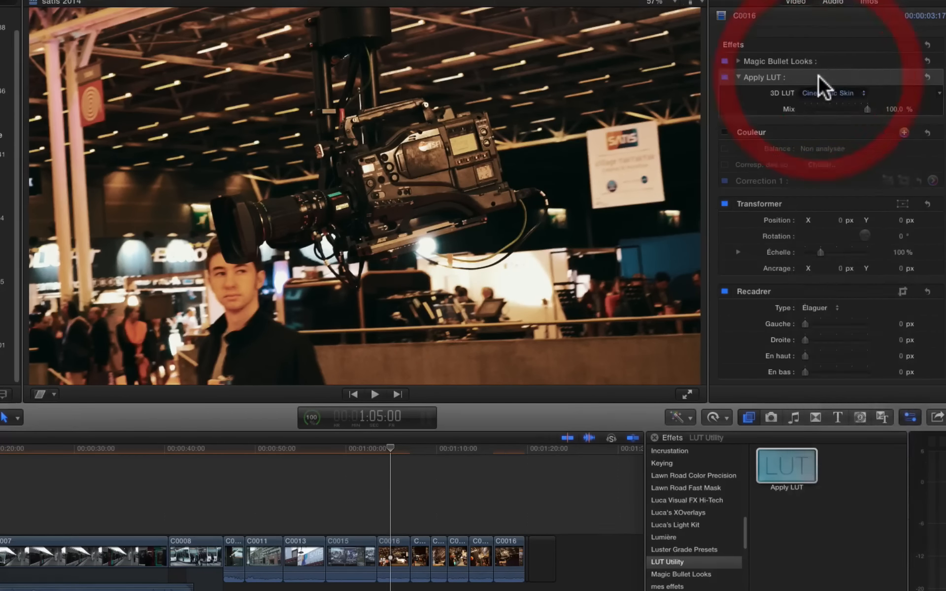
pyautogui.click(817, 92)
pyautogui.click(818, 96)
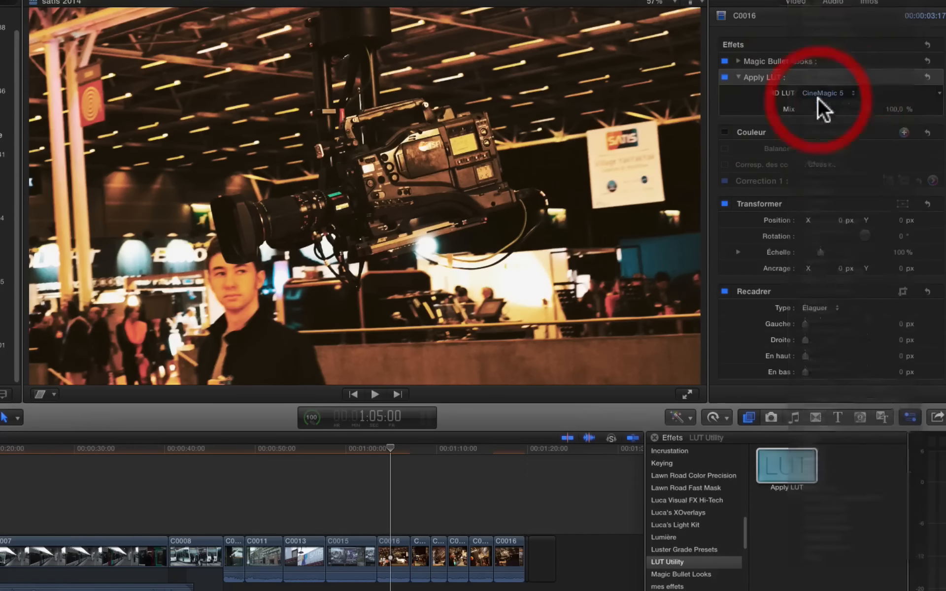
# Set C0016's 3D LUT to Desert Sun, move the playhead to 1:04:15, and lower the Mix to about 47%.
pyautogui.click(820, 92)
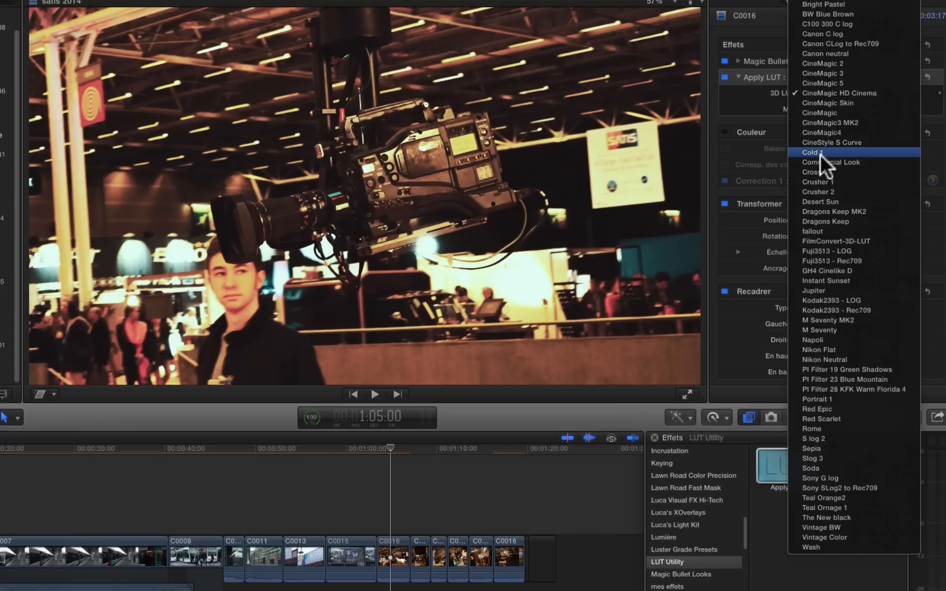
pyautogui.click(813, 200)
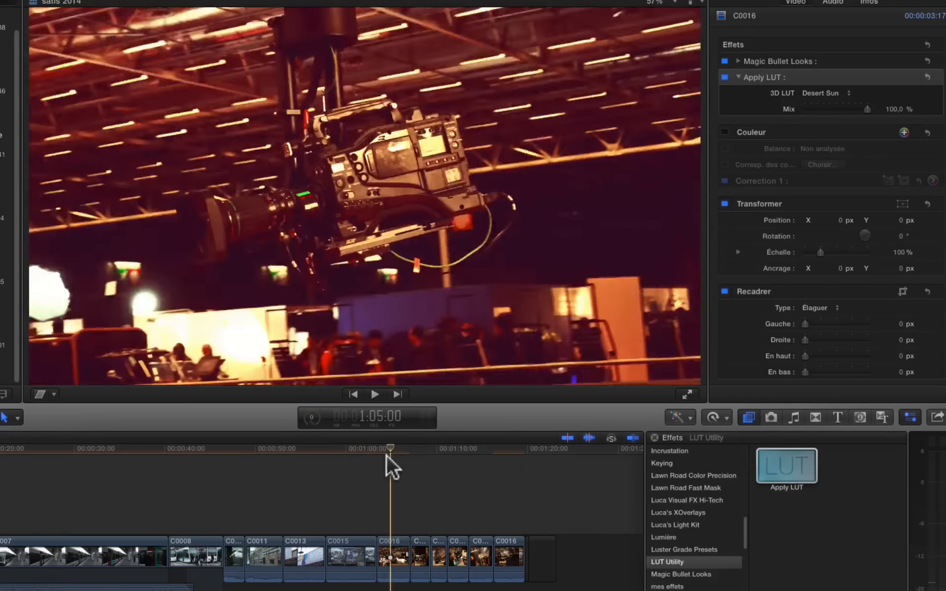
pyautogui.click(387, 449)
pyautogui.moveTo(859, 102); pyautogui.dragTo(835, 126)
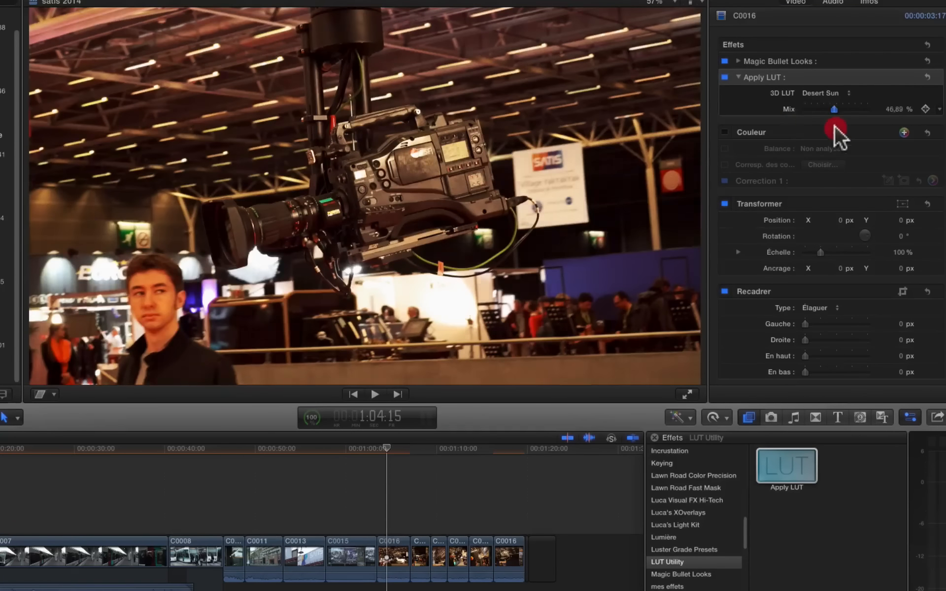
# Set C0016's 3D LUT to Dragons Keep MK2 with a 60% Mix and reposition the playhead within the clip.
pyautogui.click(842, 92)
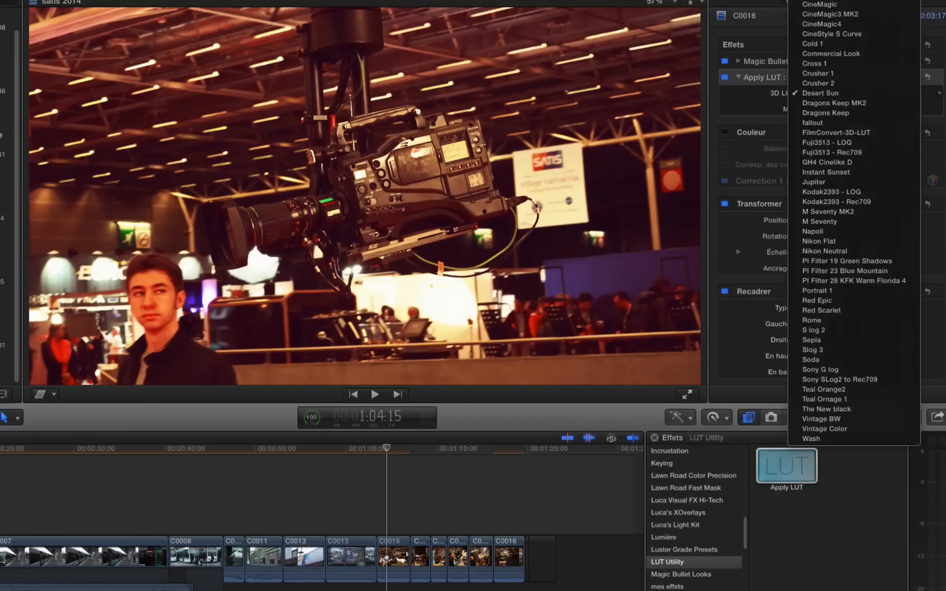
pyautogui.click(840, 102)
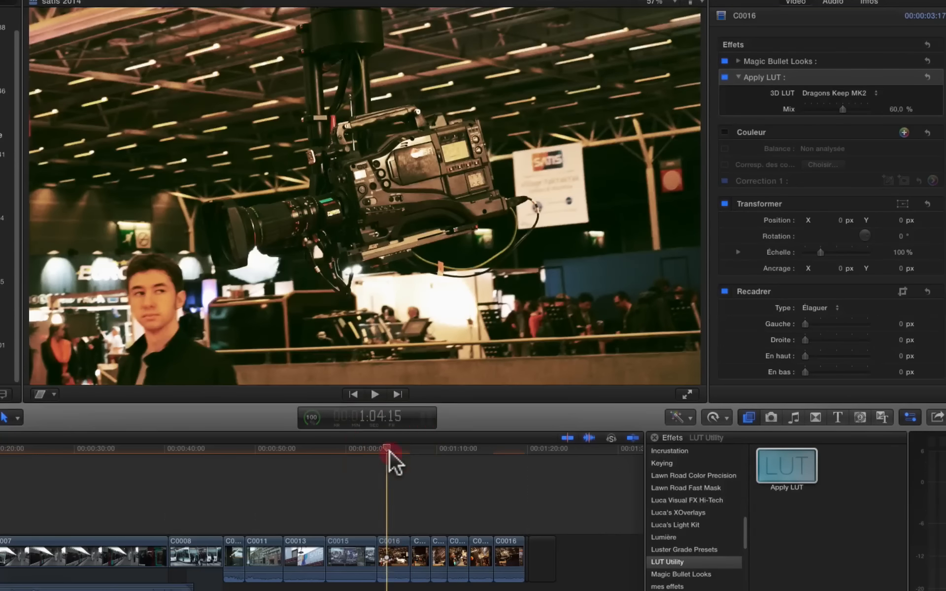
pyautogui.click(389, 453)
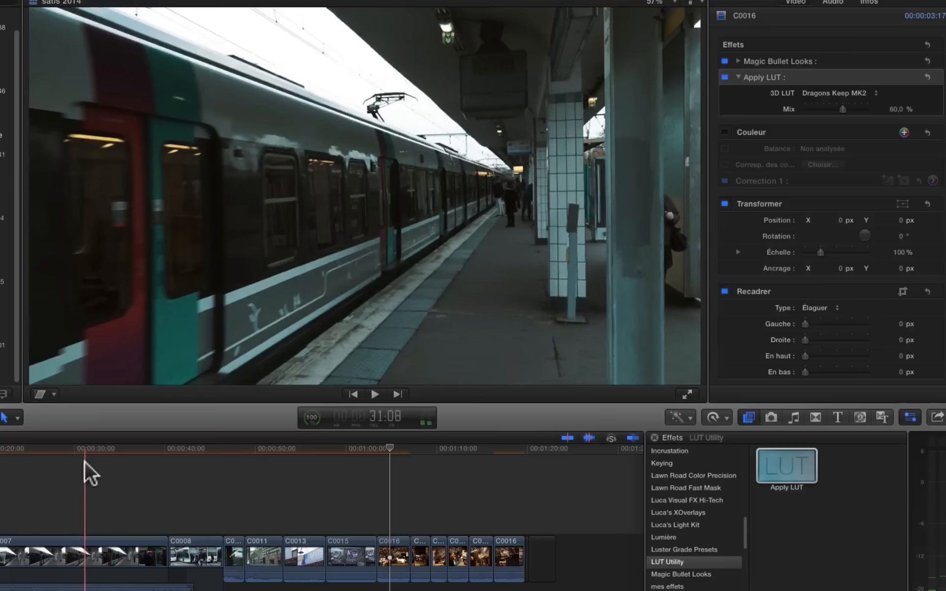
# Move the playhead to 31:08 and try Dragons Keep MK2 and Dragons Keep as the 3D LUT on C0007.
pyautogui.click(85, 469)
pyautogui.click(90, 547)
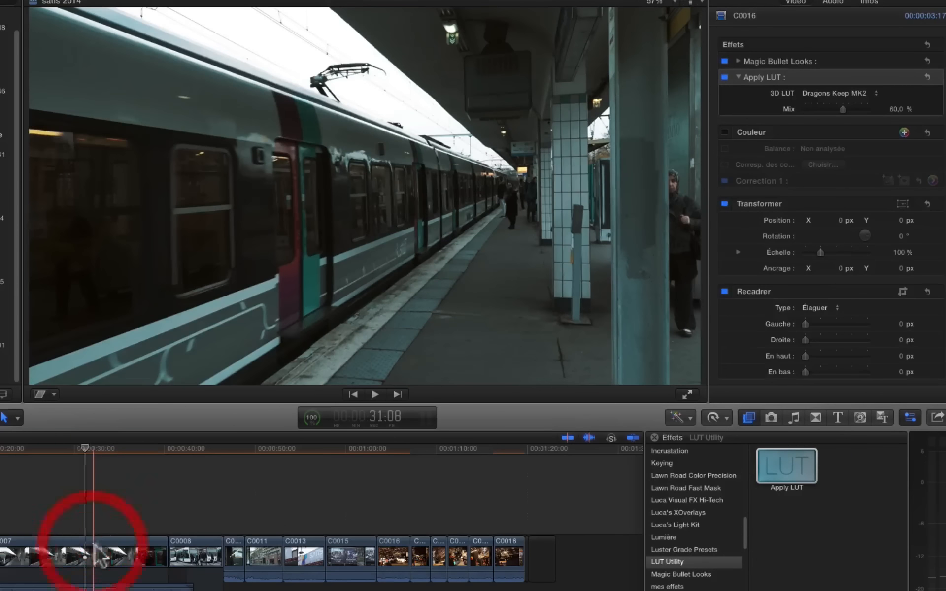
pyautogui.click(849, 75)
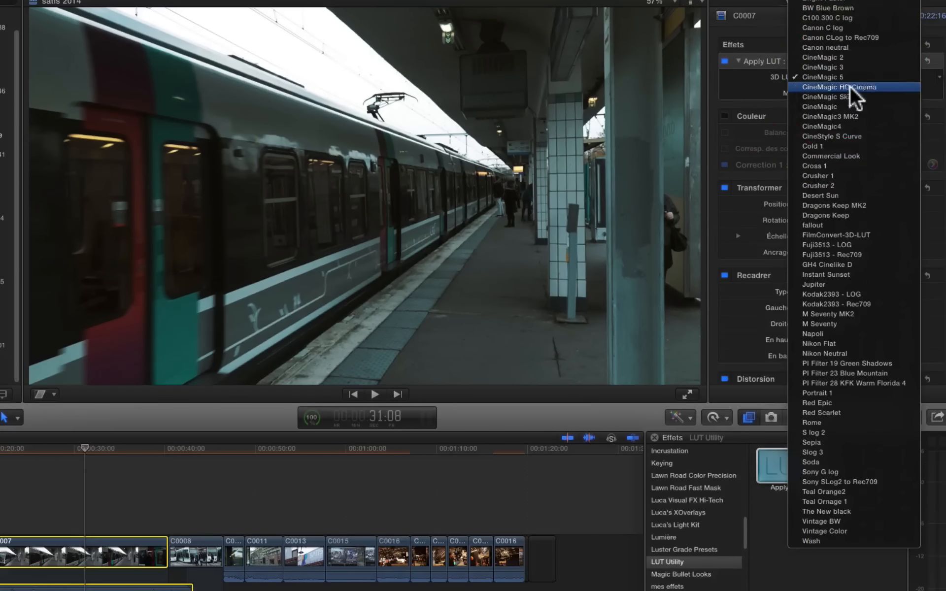
pyautogui.click(831, 202)
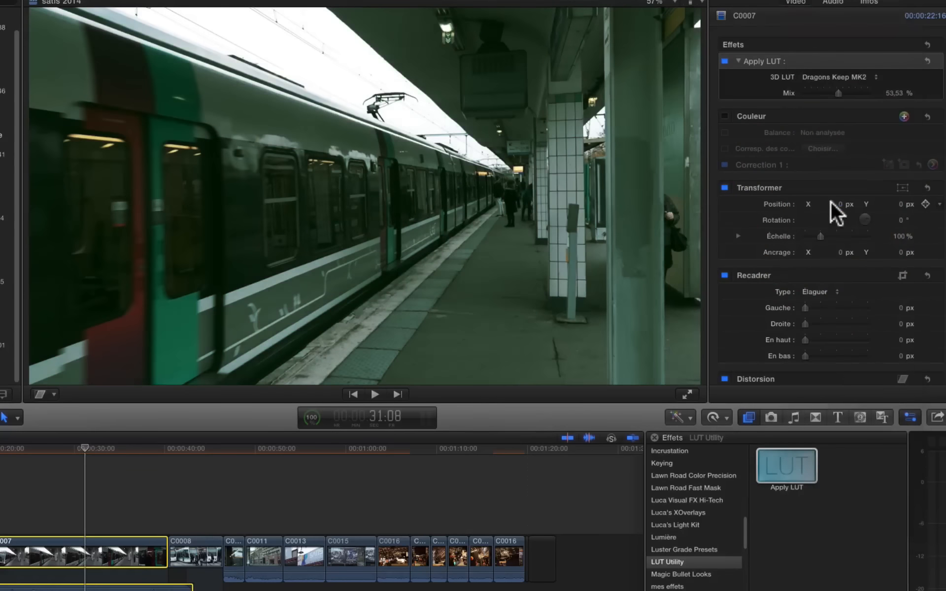
pyautogui.click(856, 77)
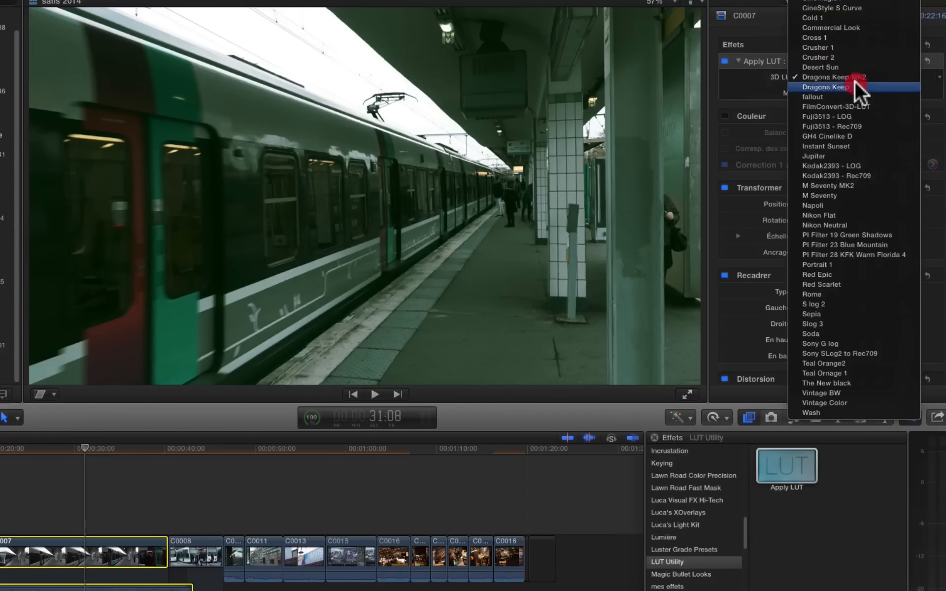
pyautogui.click(857, 87)
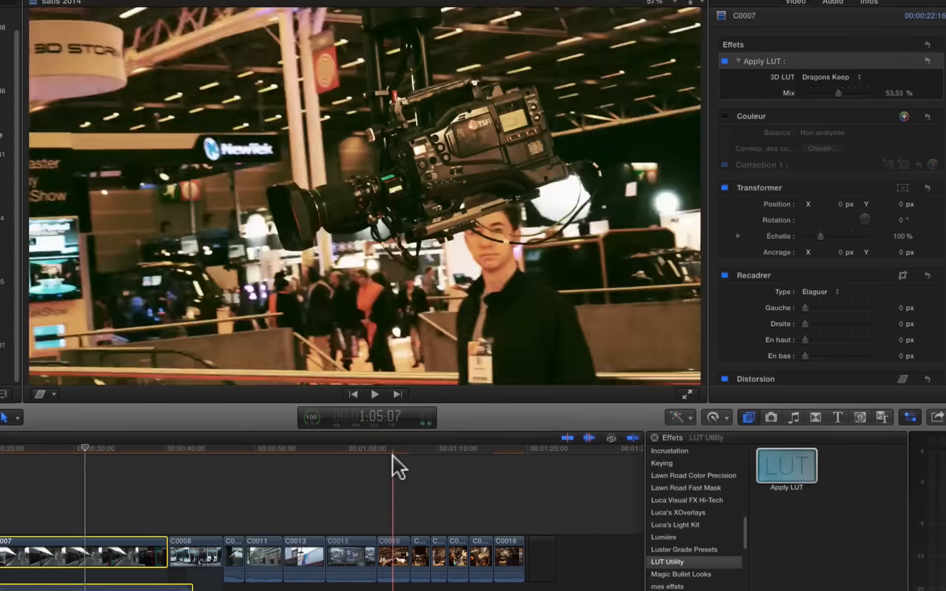
# At 1:05:07, set C0016's 3D LUT to fallout with a 100% Mix and toggle Apply LUT to compare the look.
pyautogui.click(392, 454)
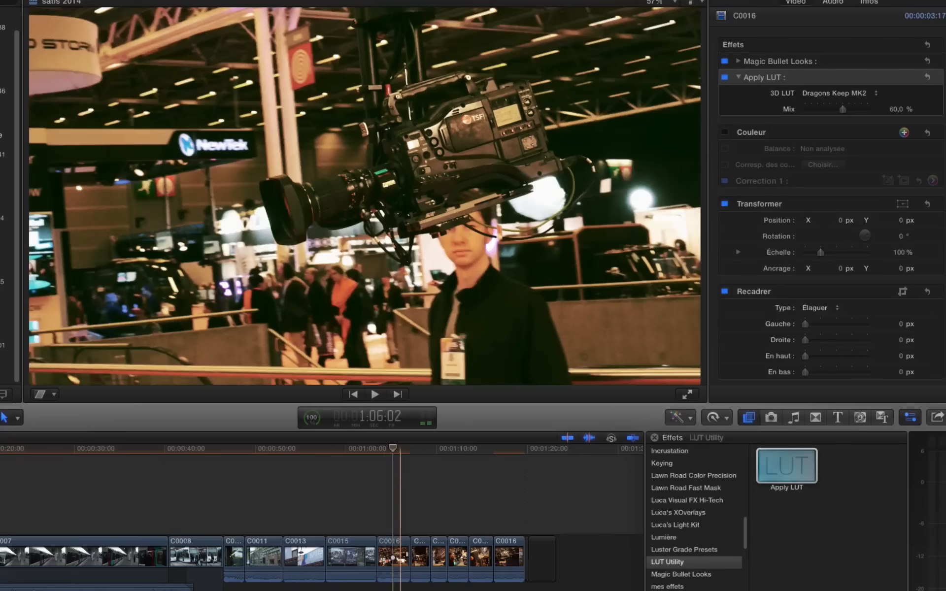
pyautogui.click(393, 547)
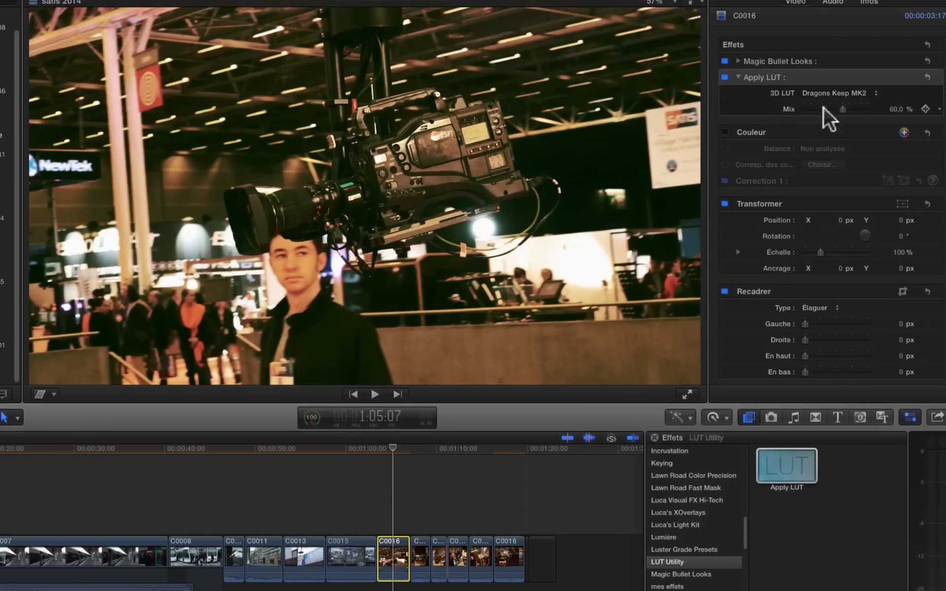
pyautogui.click(859, 90)
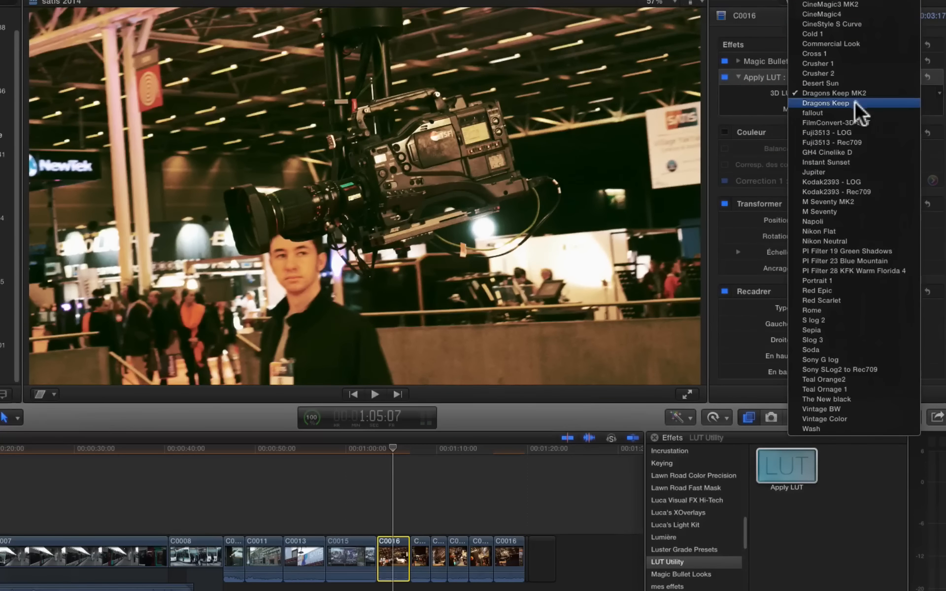
pyautogui.click(850, 112)
pyautogui.press('super+z')
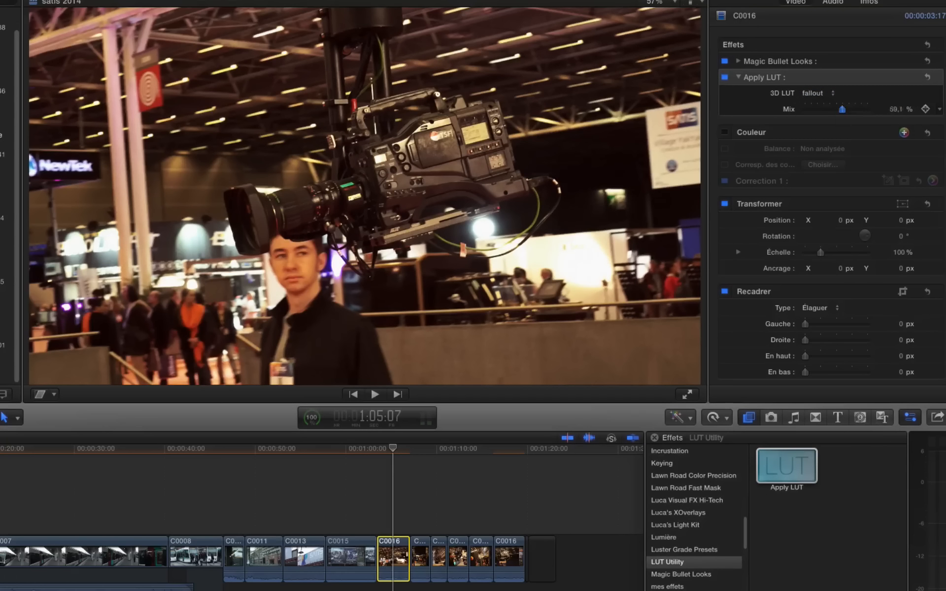
pyautogui.click(925, 109)
pyautogui.click(924, 108)
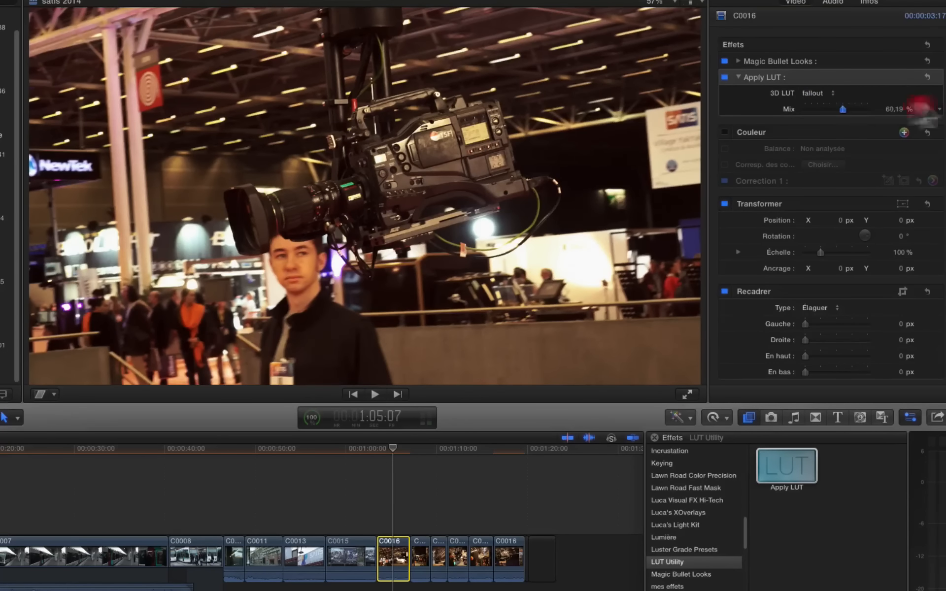
pyautogui.moveTo(842, 109); pyautogui.dragTo(920, 106)
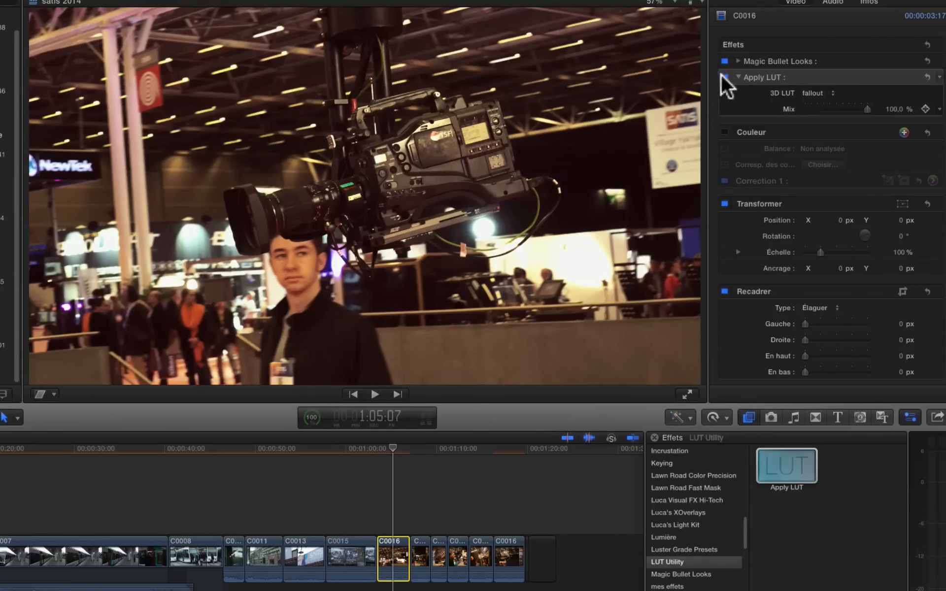
pyautogui.click(723, 77)
# Set the 3D LUT to Instant Sunset on C0016 and on C0007, raising C0007's Mix to 100%.
pyautogui.click(820, 91)
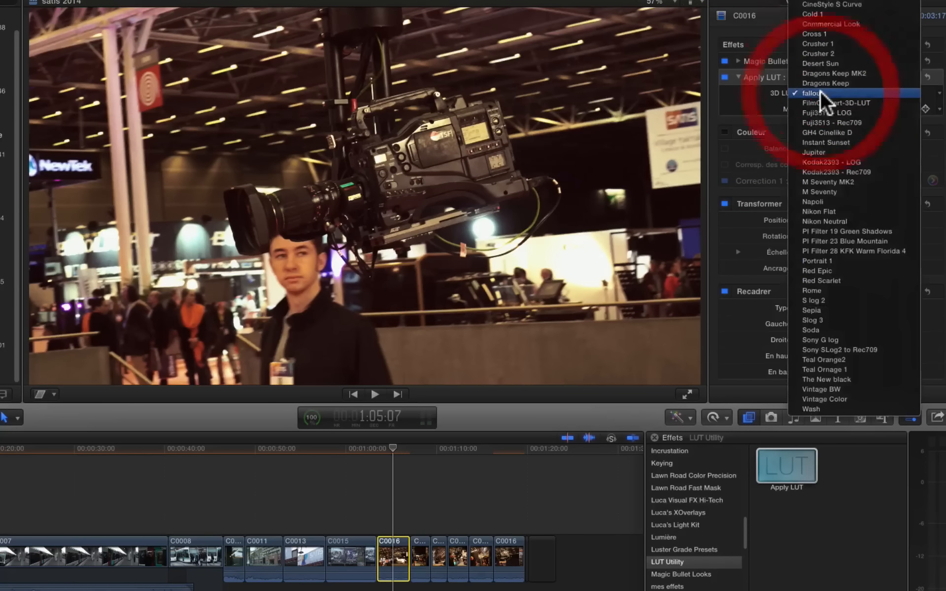
pyautogui.click(807, 142)
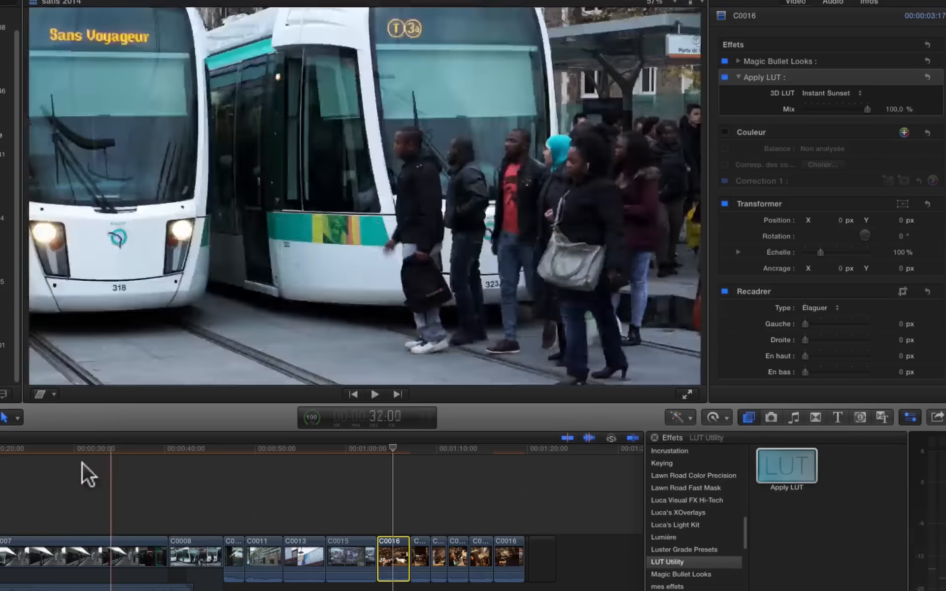
pyautogui.click(85, 464)
pyautogui.click(100, 554)
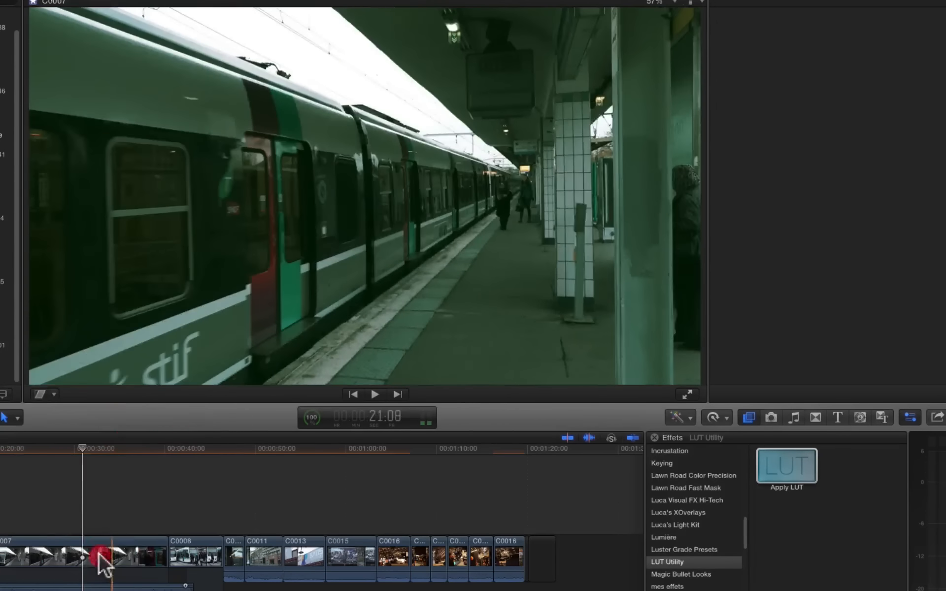
pyautogui.click(815, 76)
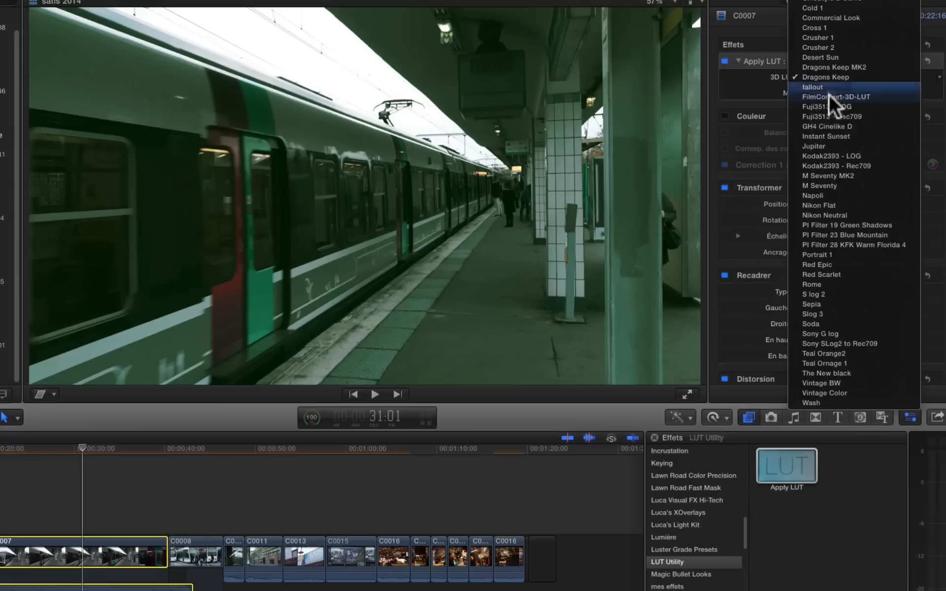
pyautogui.click(829, 132)
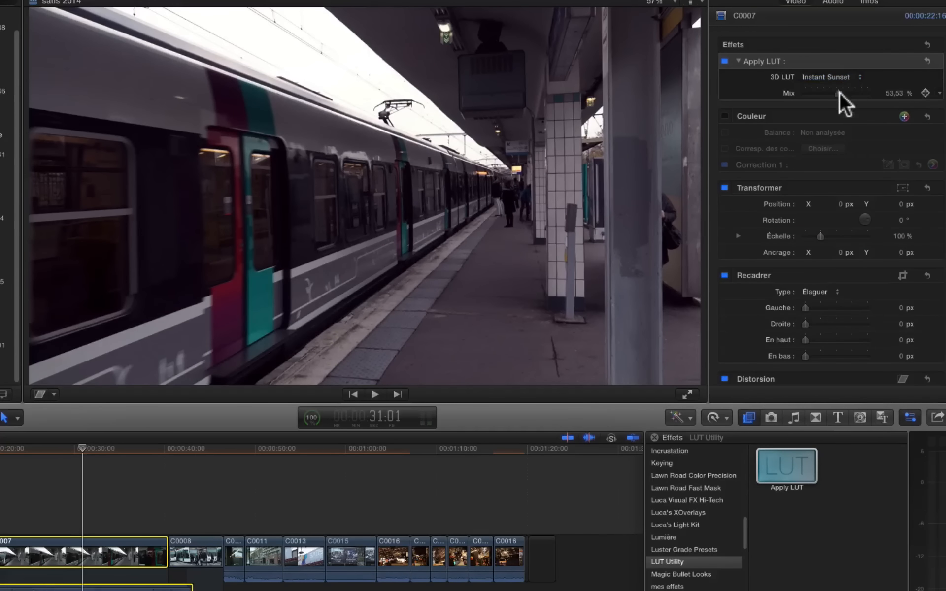
pyautogui.moveTo(839, 94); pyautogui.dragTo(930, 89)
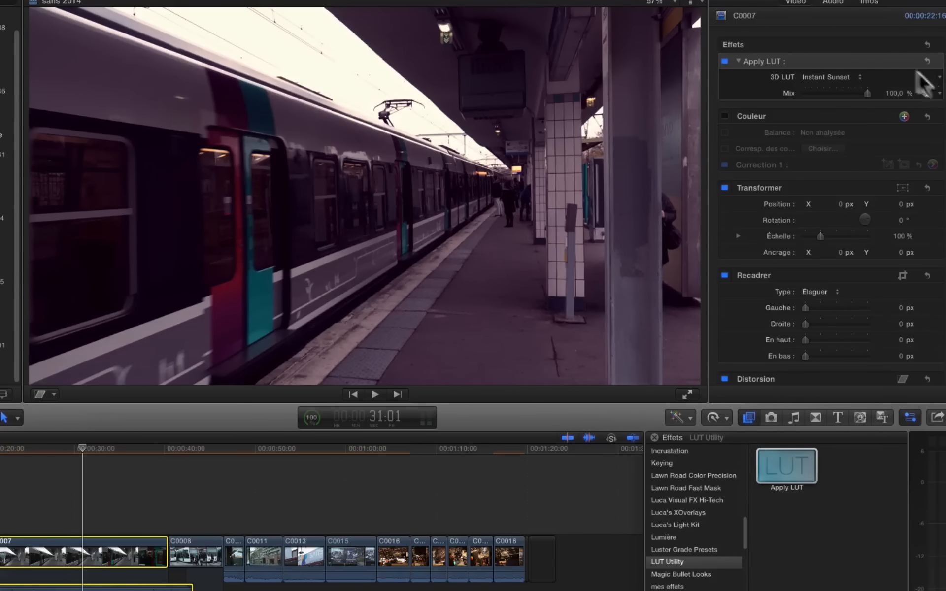
# Set the 3D LUT to Jupiter on C0007 and on C0016, with the playhead moved to 1:04:17.
pyautogui.click(838, 78)
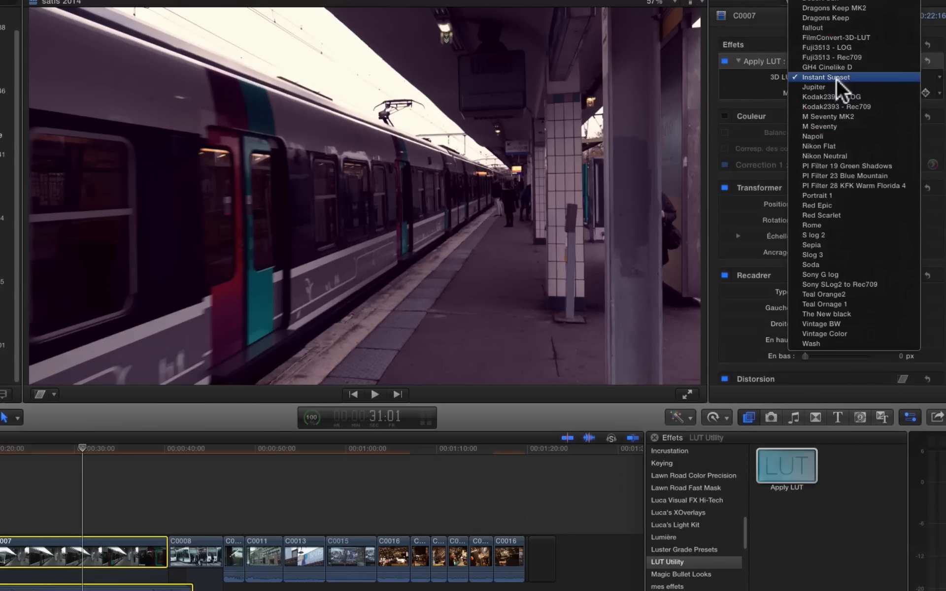
pyautogui.click(835, 85)
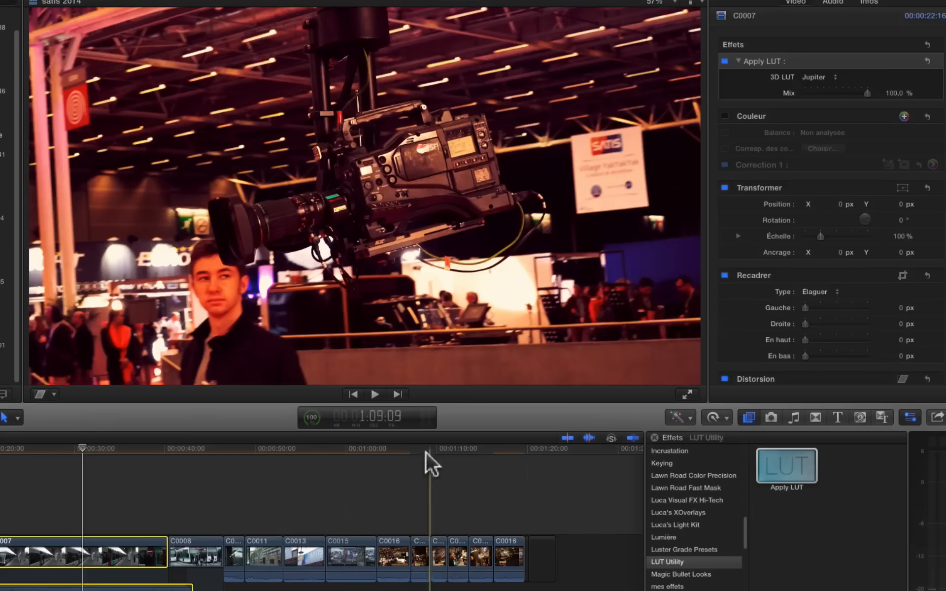
pyautogui.click(386, 549)
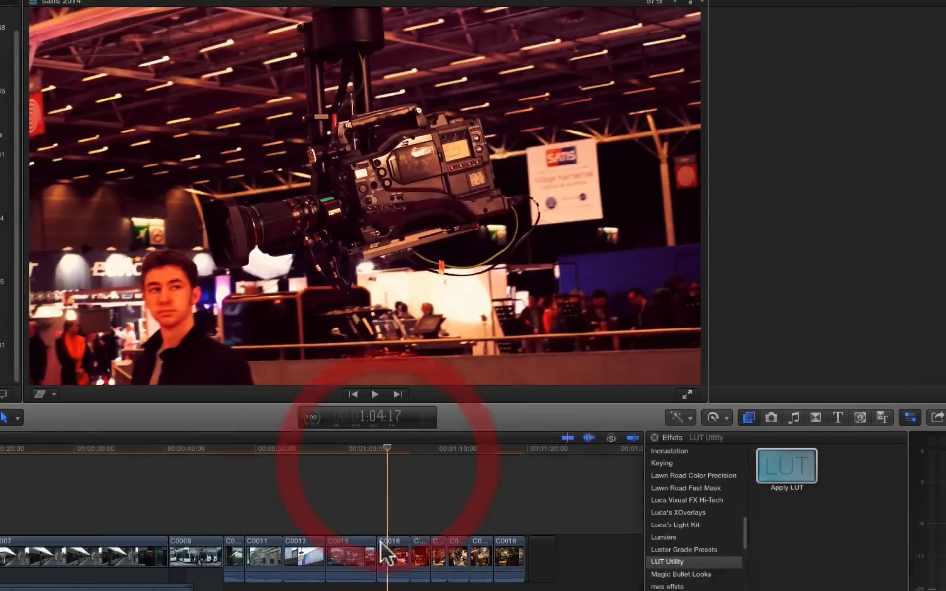
pyautogui.click(856, 94)
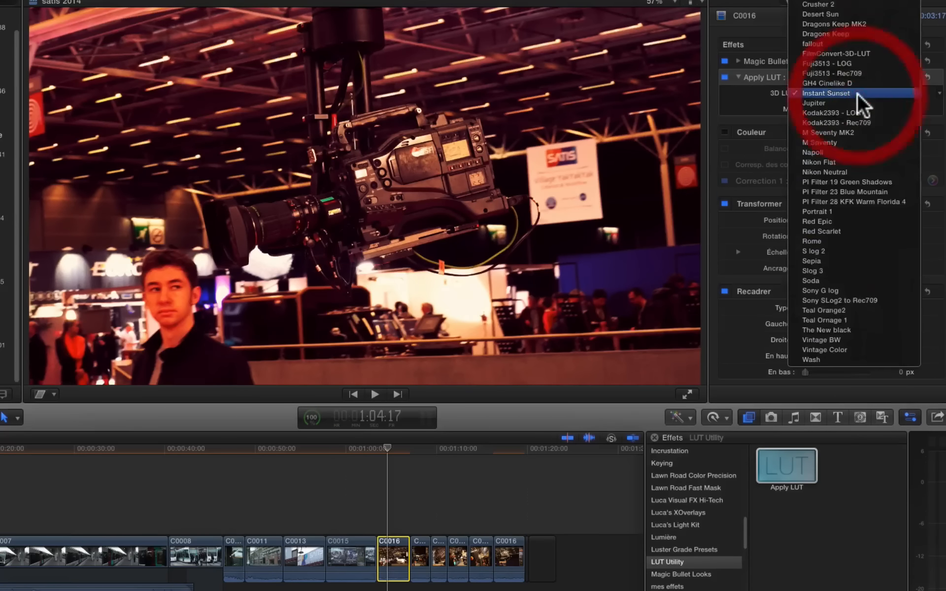
pyautogui.click(853, 101)
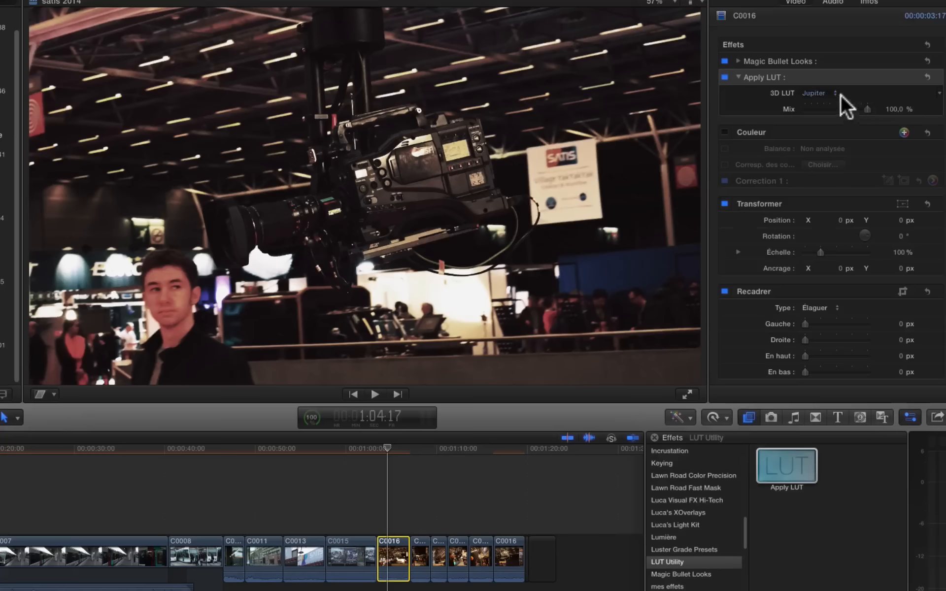
# Try M Seventy MK2, M Seventy and Napoli as the 3D LUT on C0016.
pyautogui.click(817, 90)
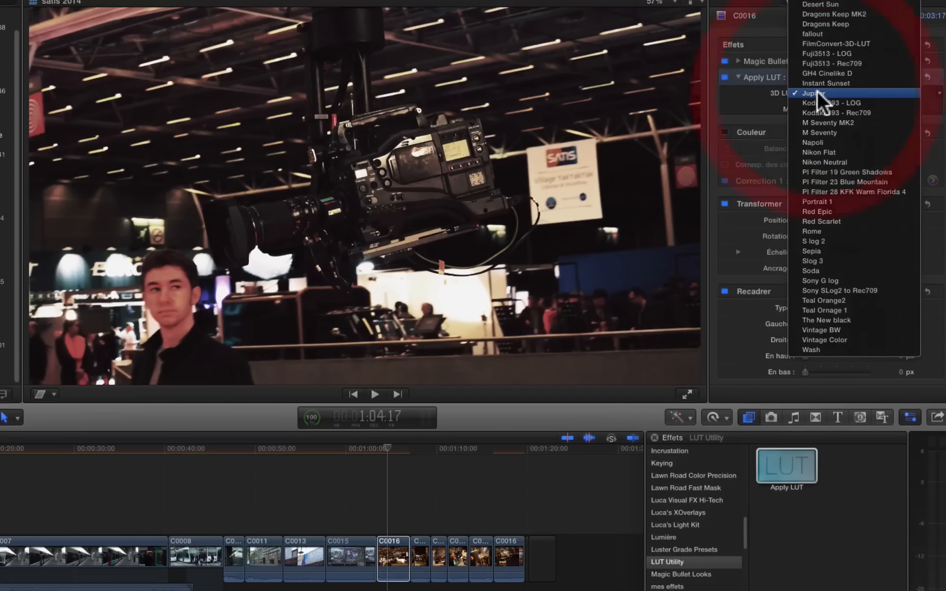
pyautogui.click(822, 123)
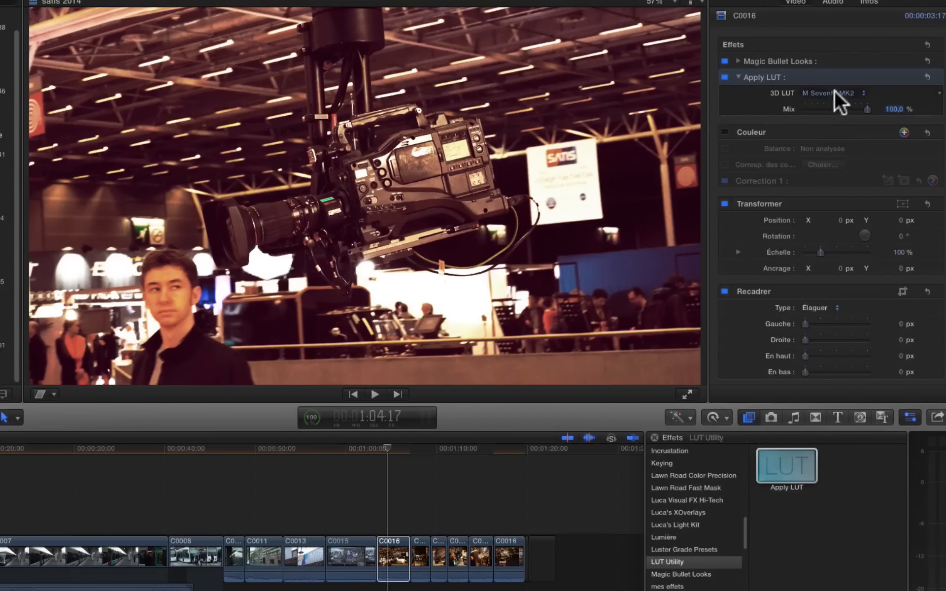
pyautogui.click(835, 91)
pyautogui.click(832, 101)
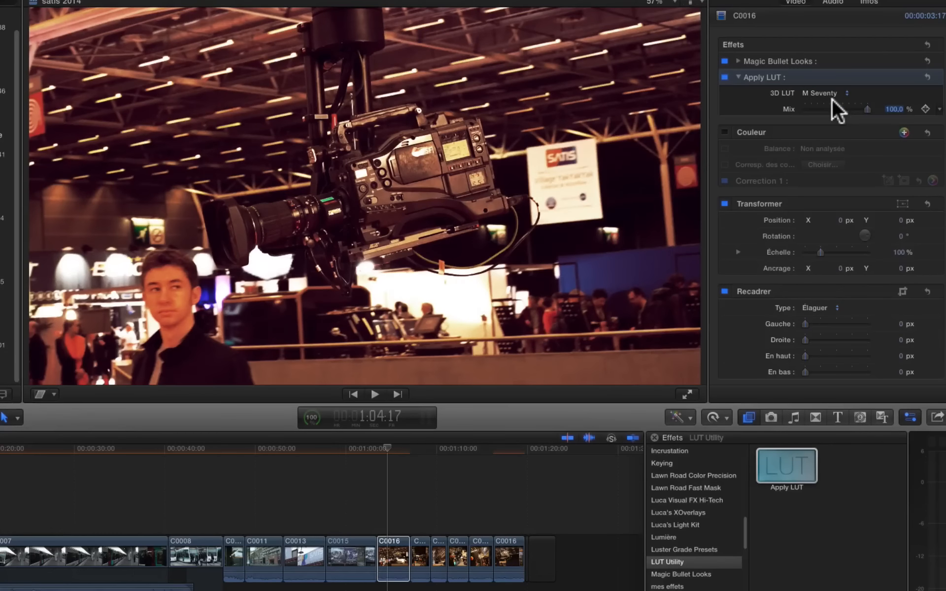
pyautogui.click(830, 91)
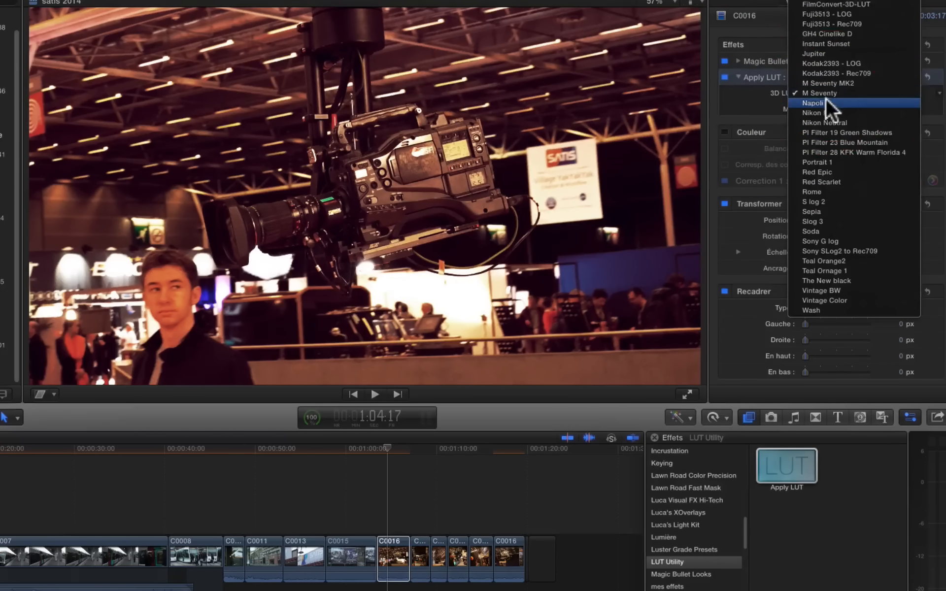
pyautogui.click(826, 101)
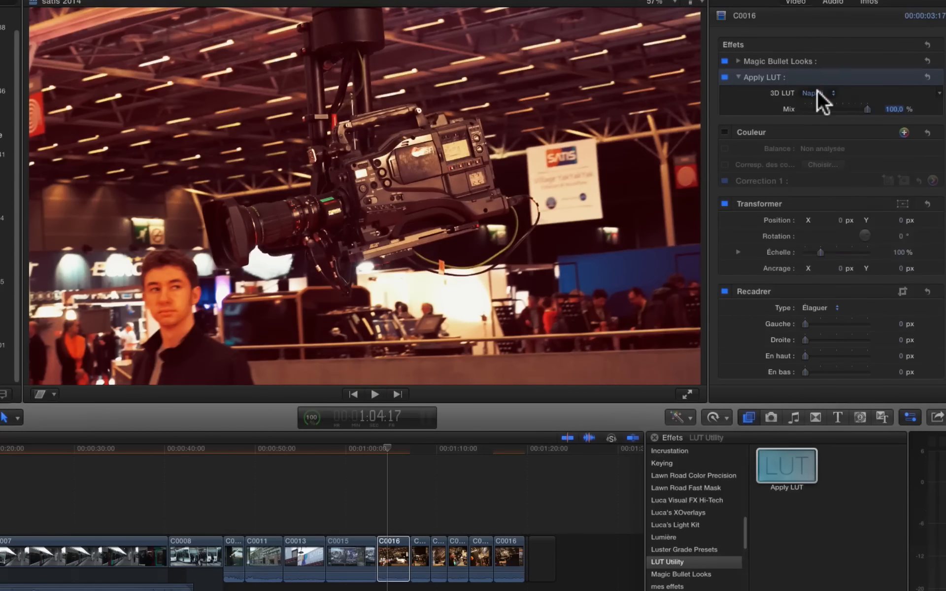
# Try Portrait 1, Vintage BW and Vintage Color as the 3D LUT on C0016.
pyautogui.click(817, 90)
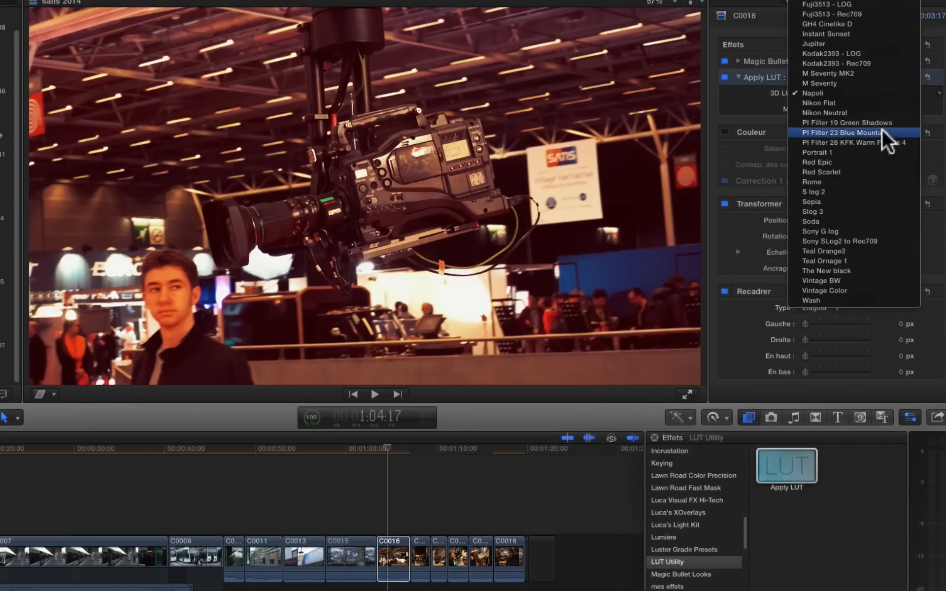
pyautogui.click(829, 151)
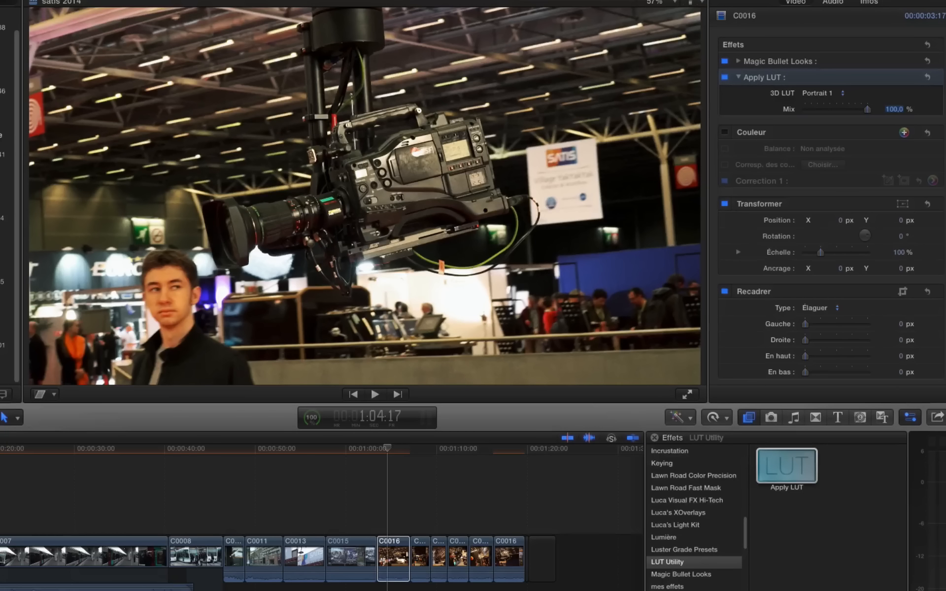
pyautogui.click(825, 92)
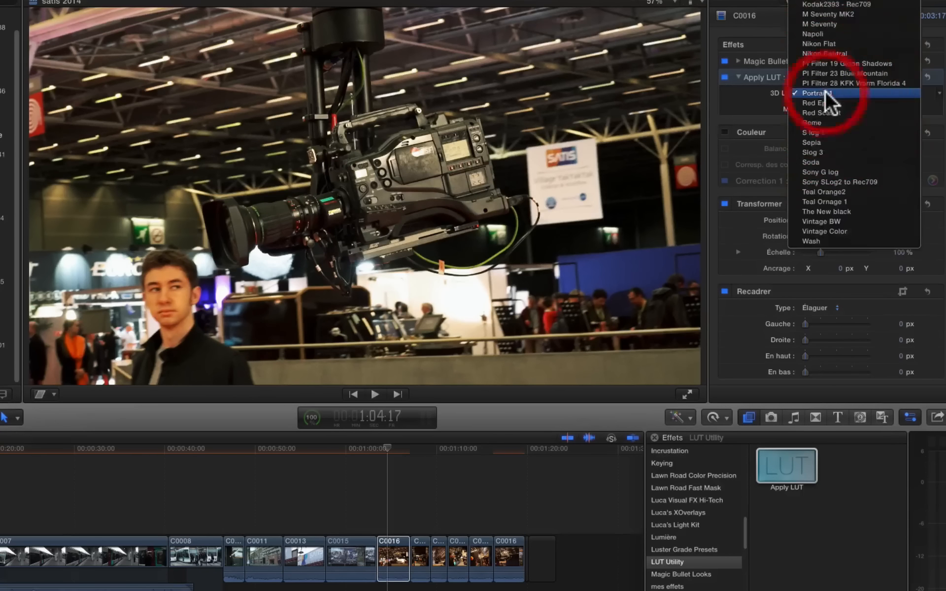
pyautogui.click(823, 221)
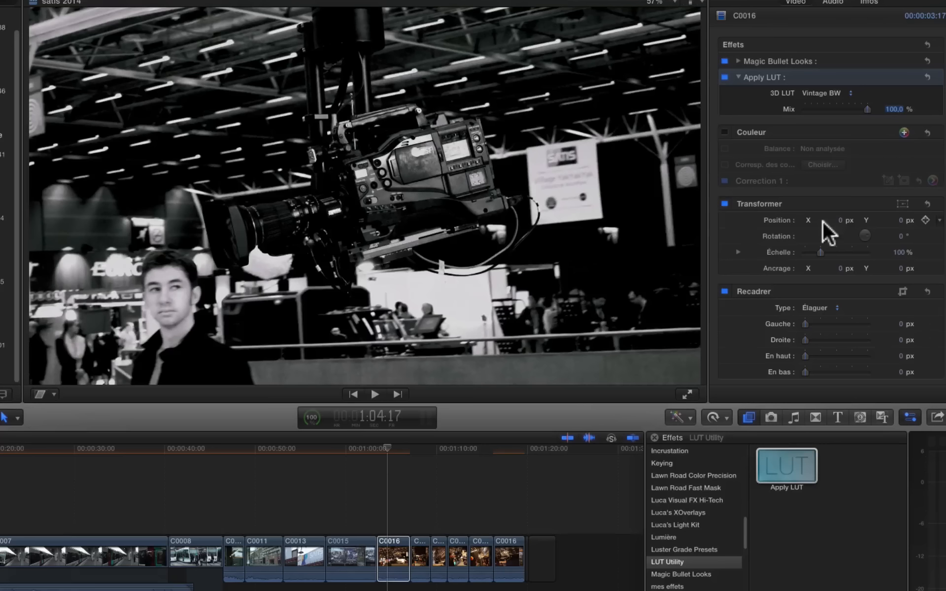
pyautogui.click(828, 93)
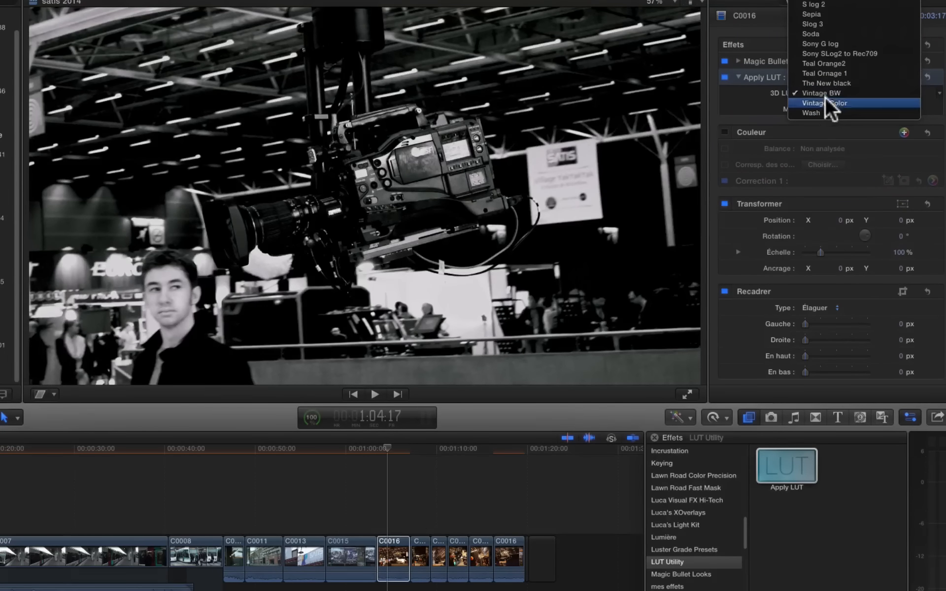
pyautogui.click(825, 98)
# Set C0016's 3D LUT to Wash and reopen the list of available LUTs.
pyautogui.click(811, 91)
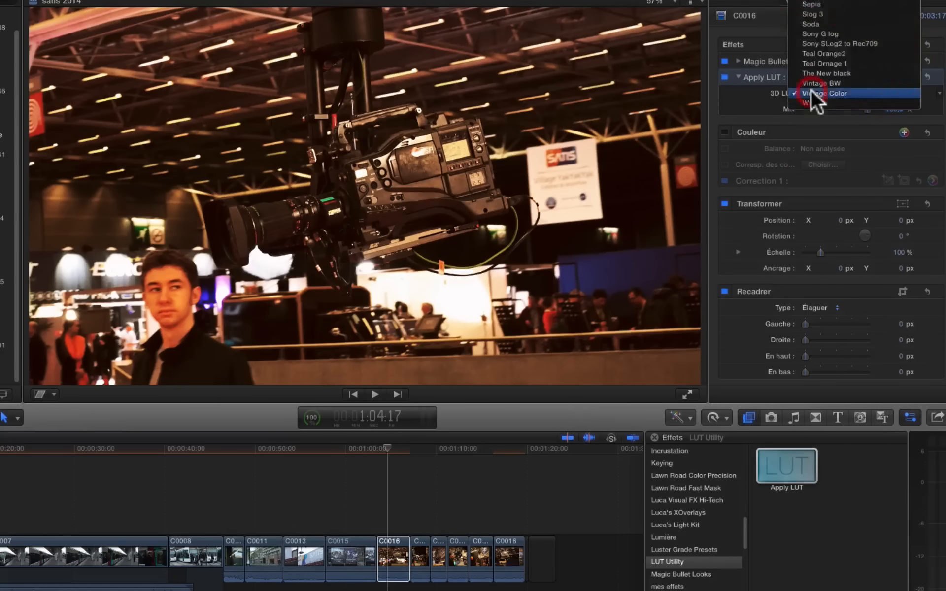
pyautogui.click(814, 101)
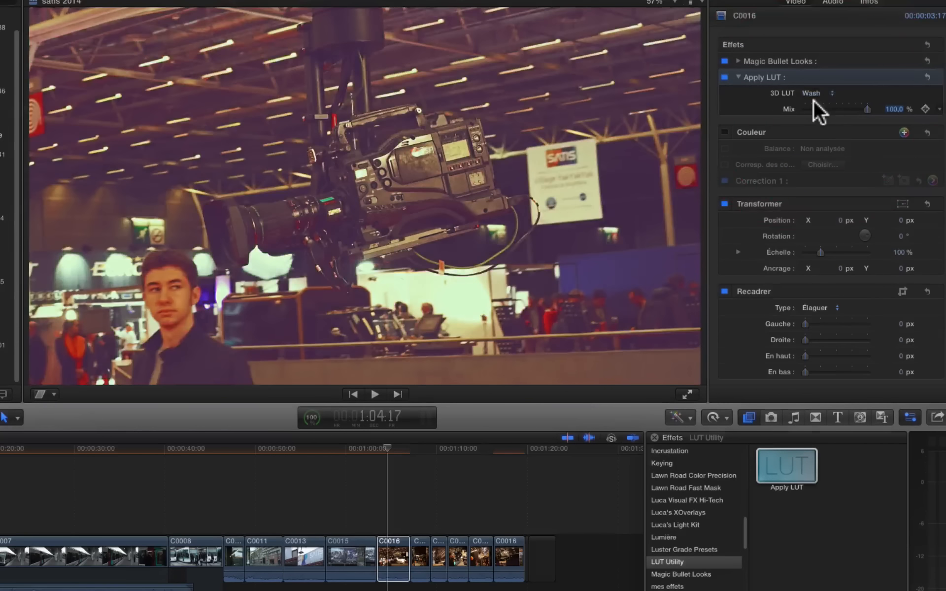
pyautogui.click(822, 92)
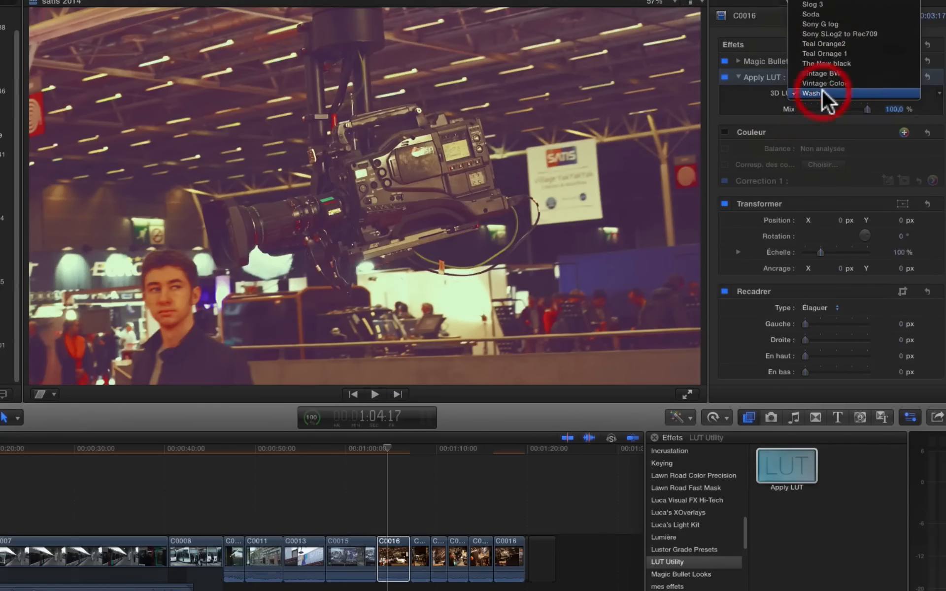
# Try Teal Orange2 as C0016's 3D LUT, comparing it with Apply LUT disabled, and switch the LUT to Teal Ornage 1.
pyautogui.click(826, 44)
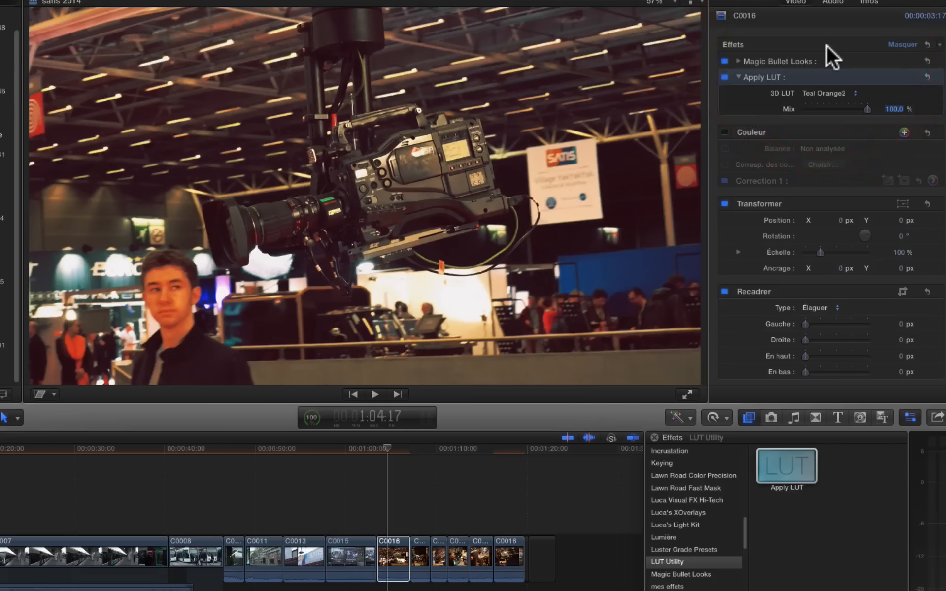
pyautogui.click(724, 77)
pyautogui.click(724, 77)
pyautogui.click(846, 92)
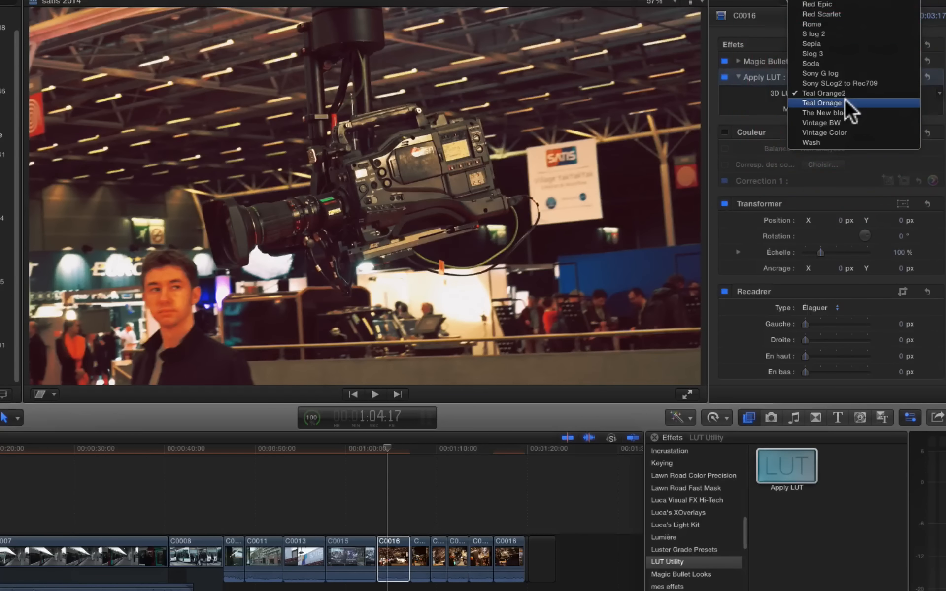
pyautogui.click(845, 100)
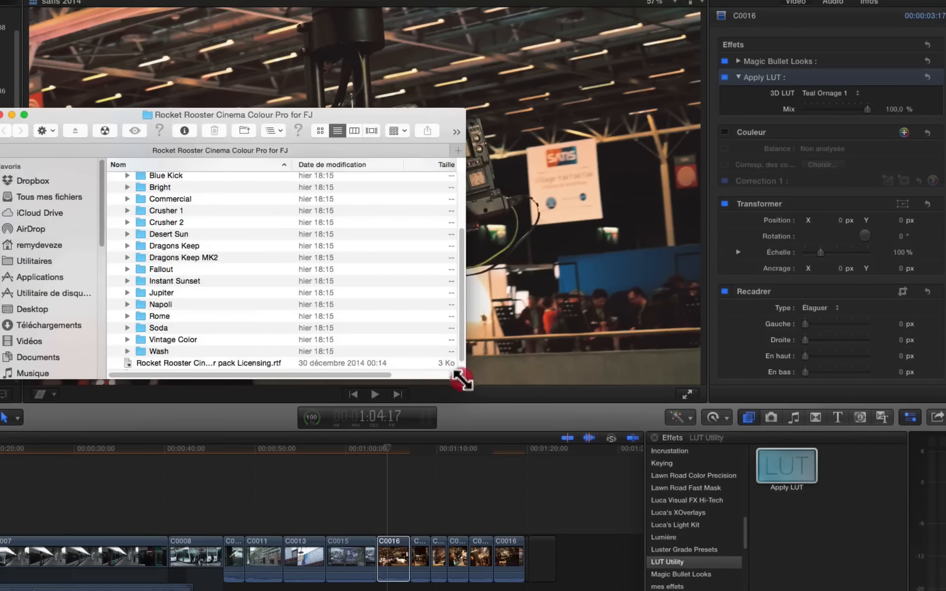
# Enlarge the LUT pack's Finder window and expand the Black and Whites, Bleach Bypass and Blockbusters folders, leaving Bleach Bypass Cold collapsed.
pyautogui.moveTo(465, 378); pyautogui.dragTo(663, 590)
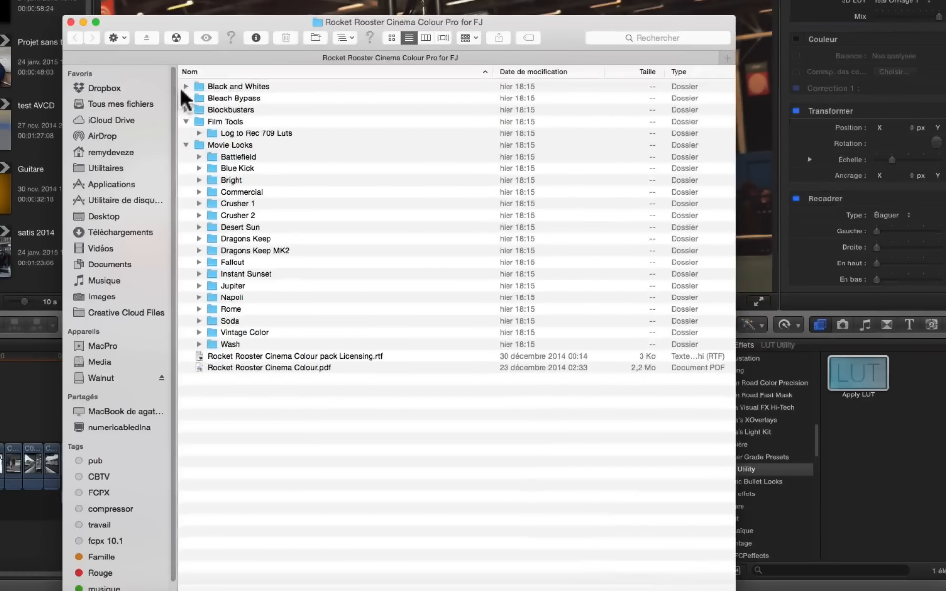
pyautogui.doubleClick(191, 85)
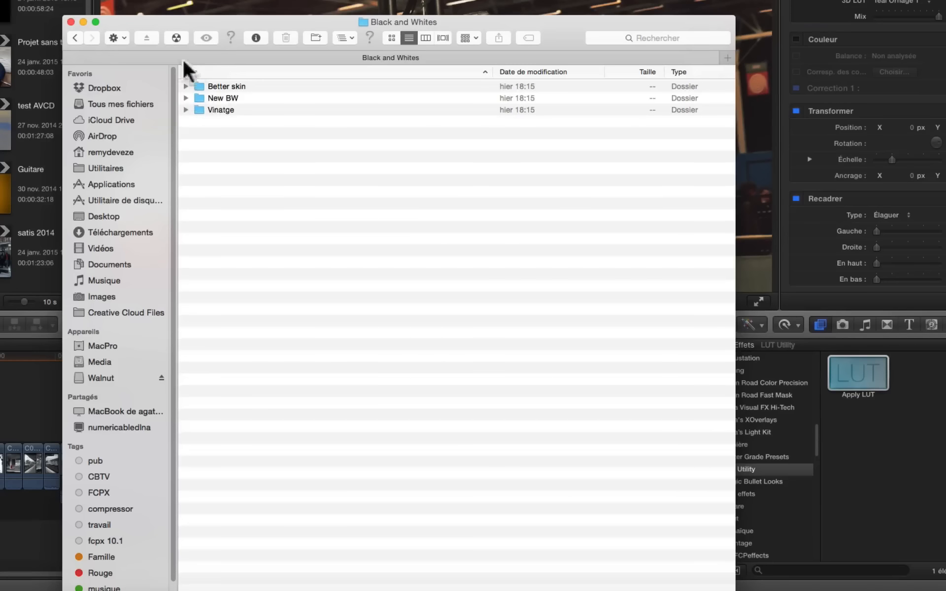
pyautogui.click(76, 37)
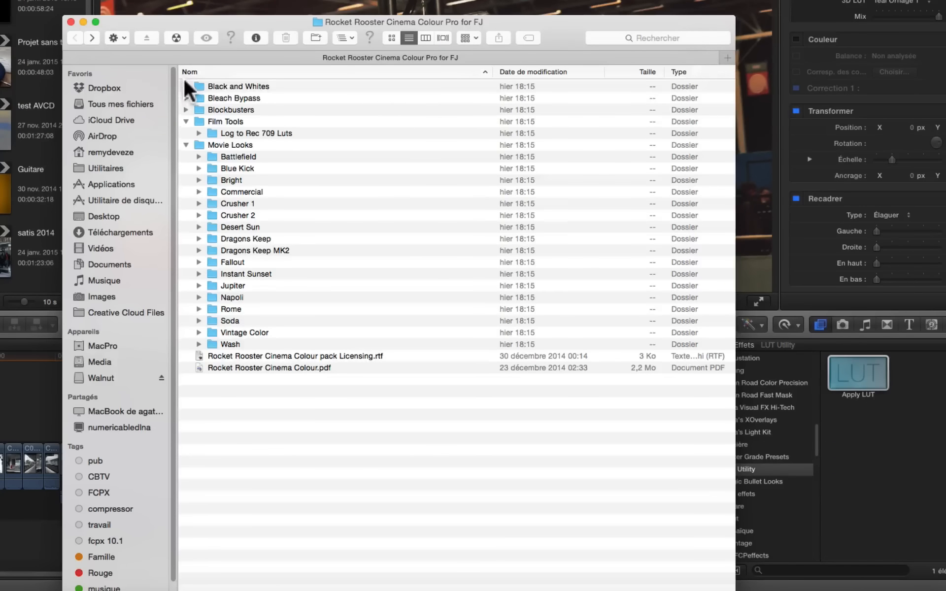
pyautogui.click(186, 86)
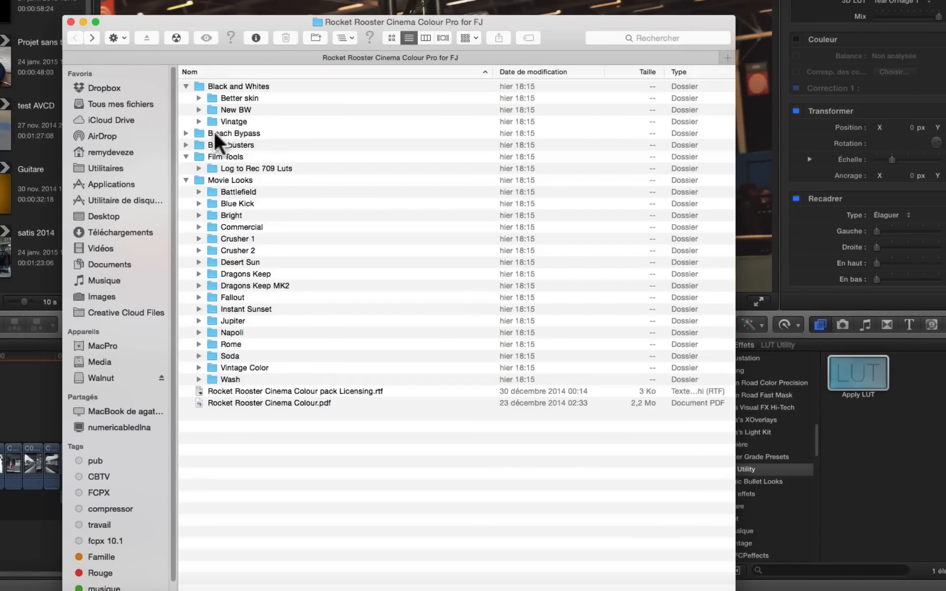
pyautogui.click(186, 132)
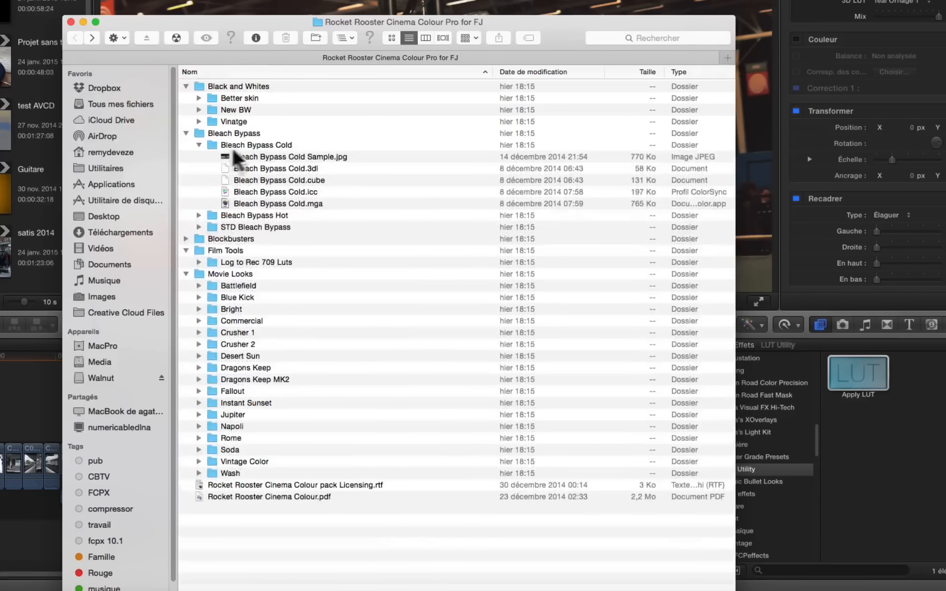
pyautogui.click(198, 145)
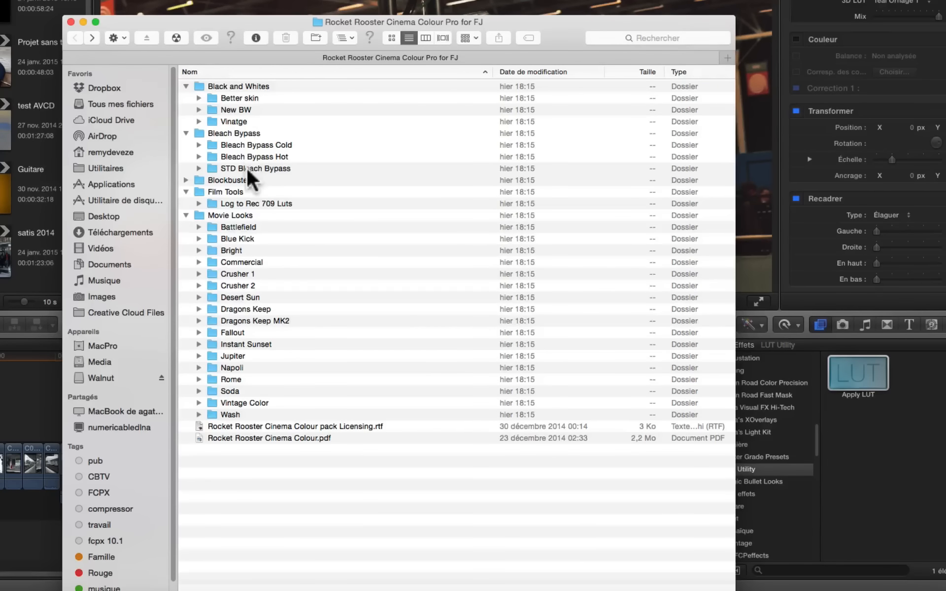
pyautogui.click(185, 179)
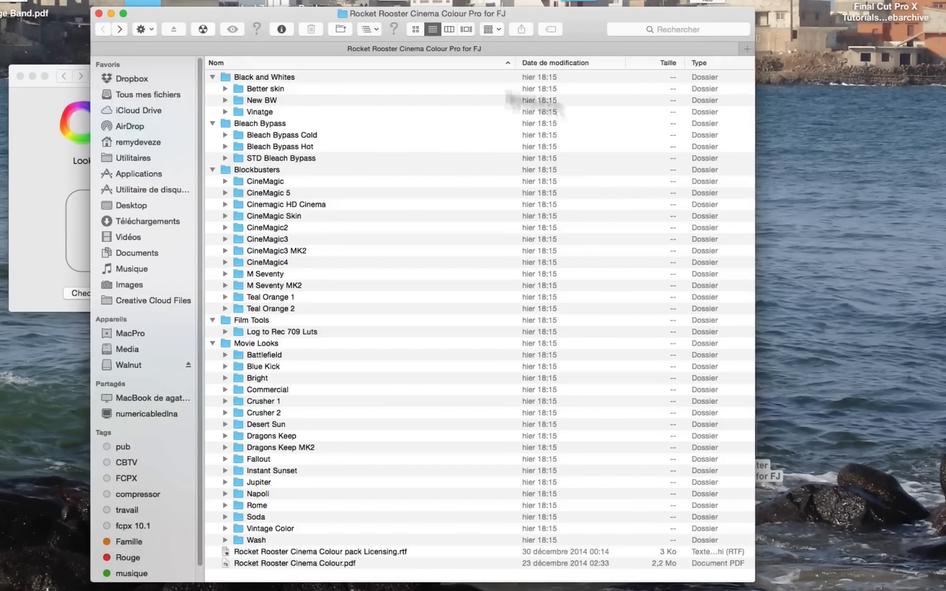
# Move the LUT pack's Finder window beside the ApplyLUTPane window so the folders and the installed LUTs list are both visible.
pyautogui.moveTo(146, 13); pyautogui.dragTo(604, 13)
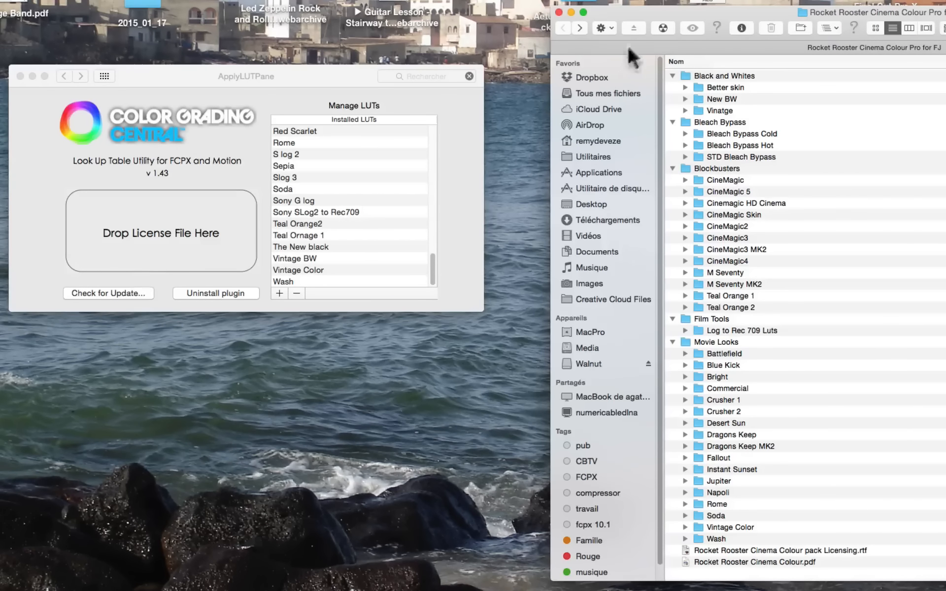
pyautogui.moveTo(654, 11); pyautogui.dragTo(591, 5)
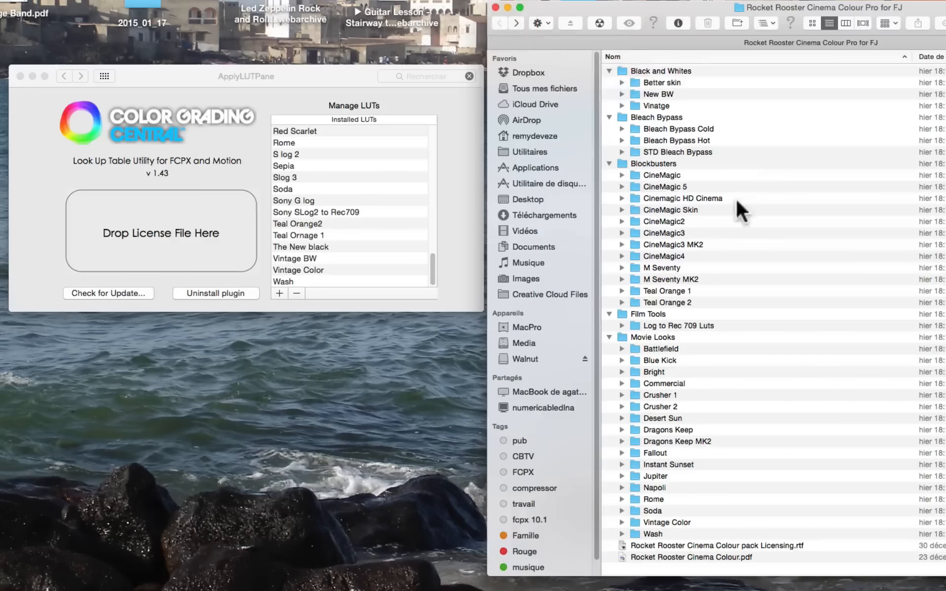